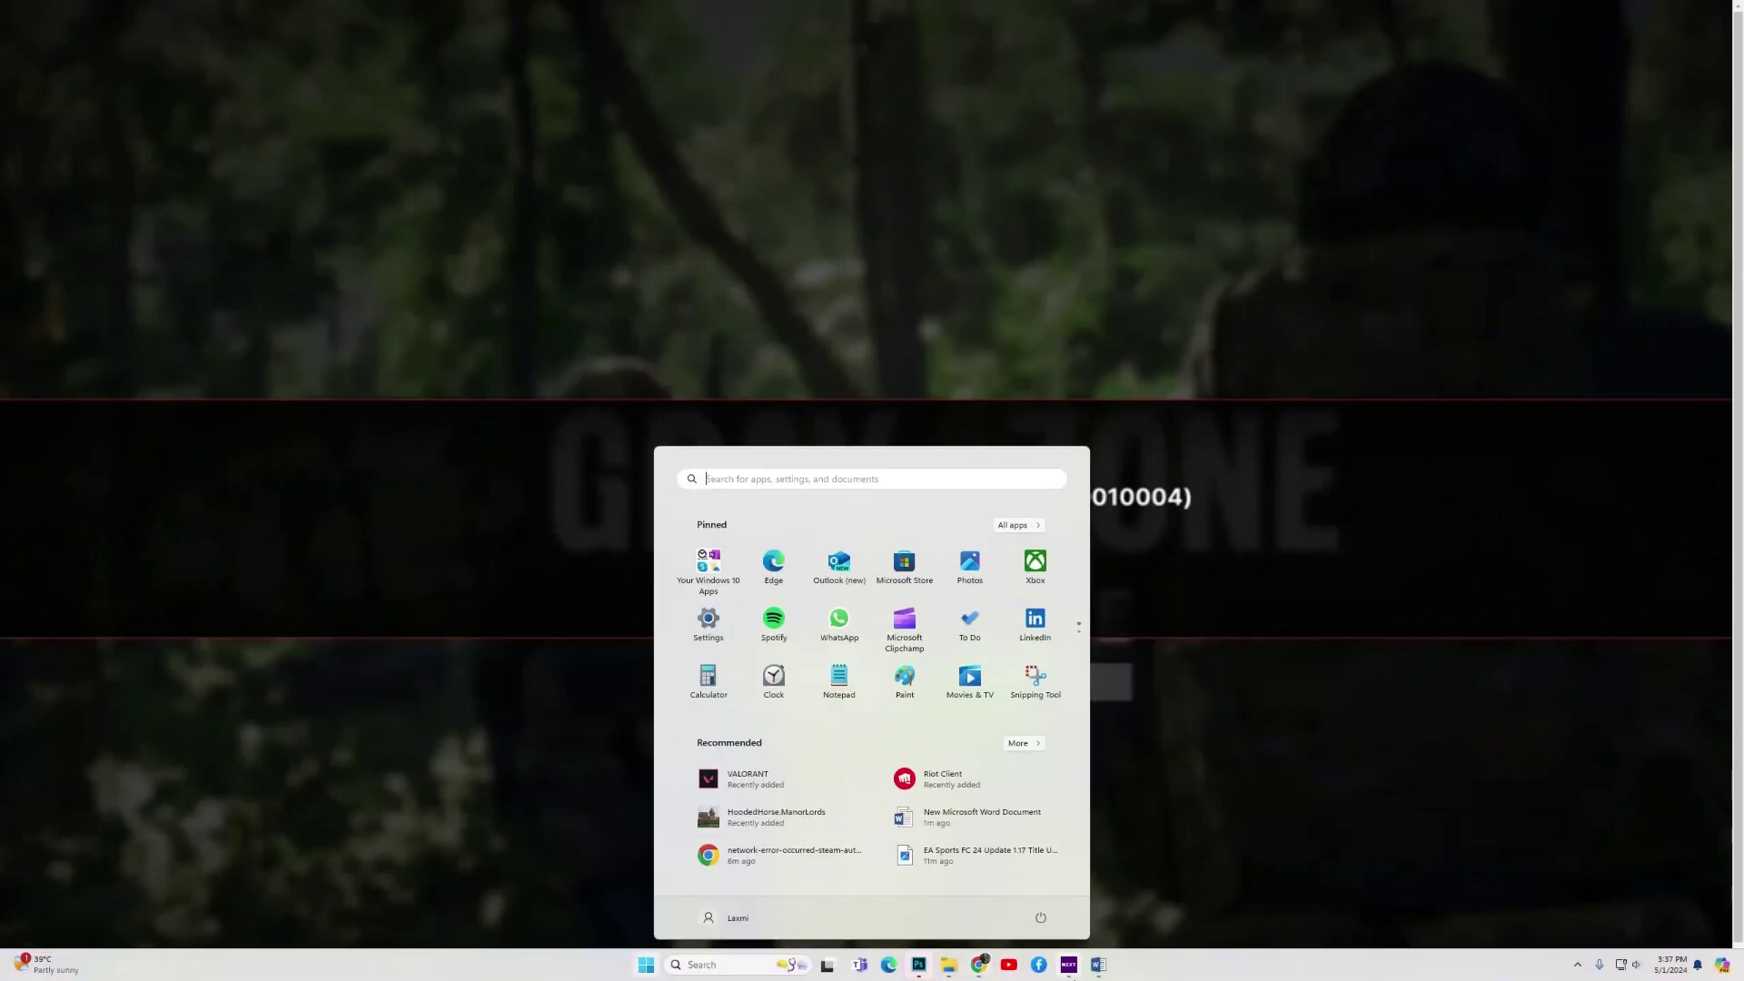
Bring the Word document with the Gray Zone Warfare error 0X00010004 fix list to the front.
left_click(1106, 975)
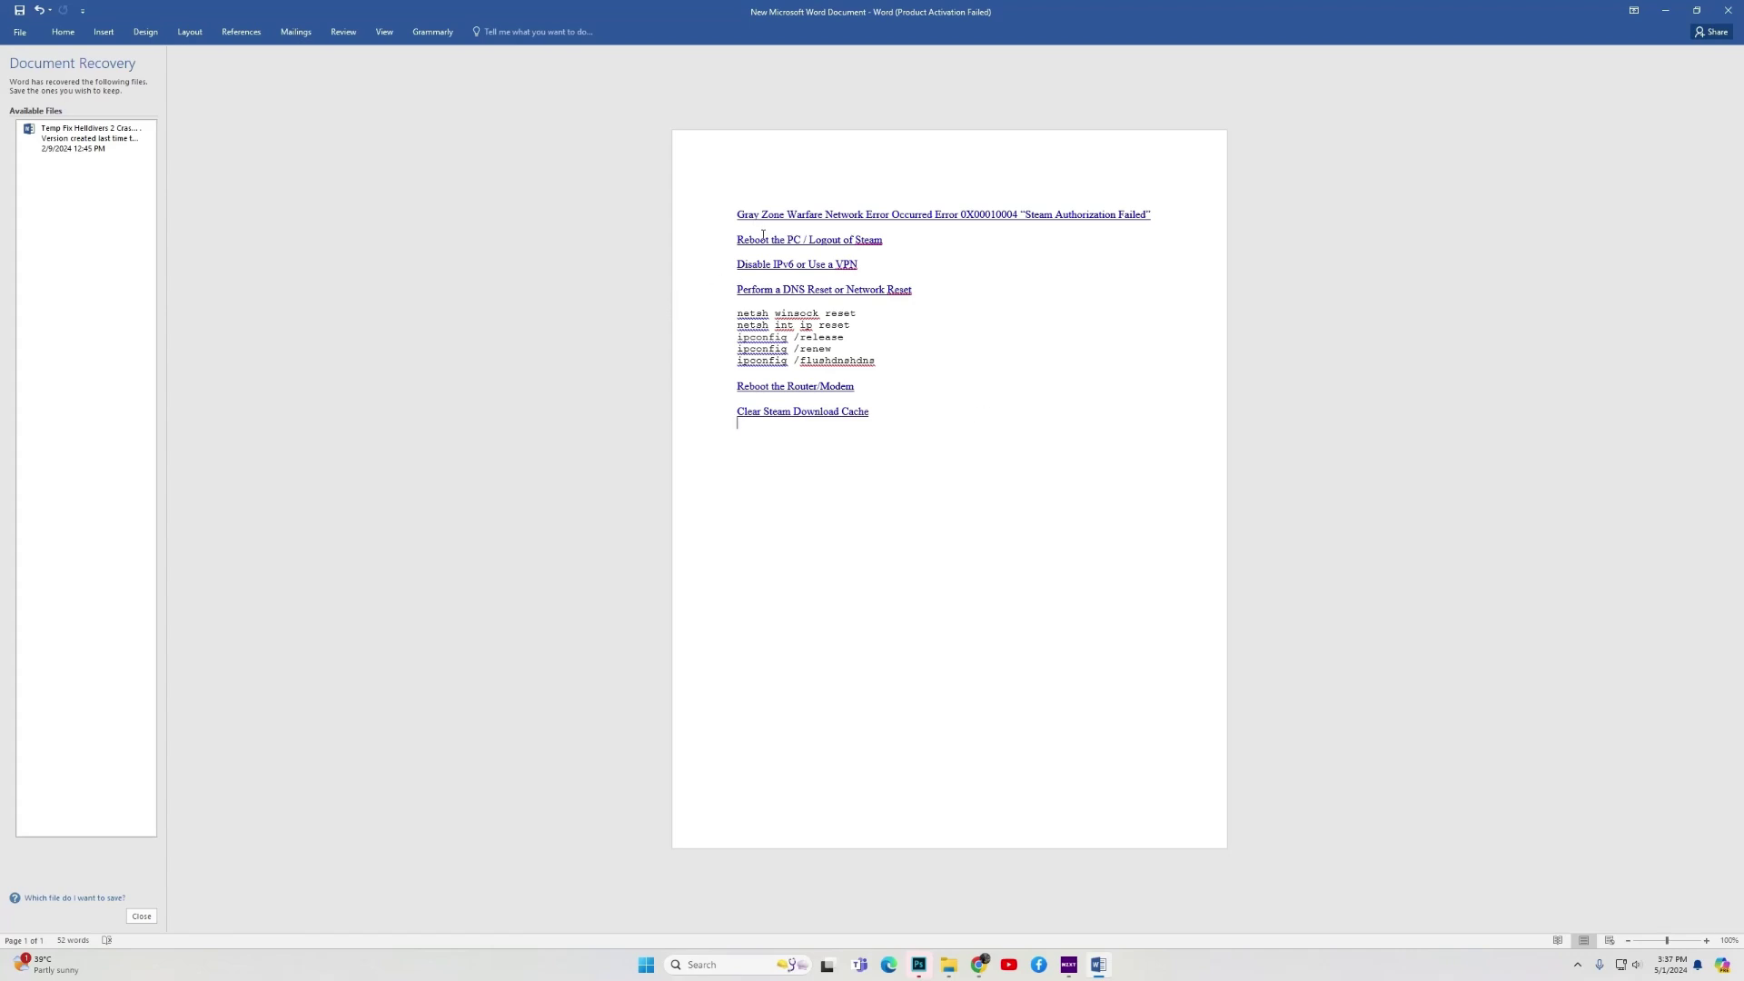
Highlight the 'Reboot the PC' and 'Disable IPv6 or Use a VPN' lines, then clear the highlight.
left_click_drag(735, 238, 811, 238)
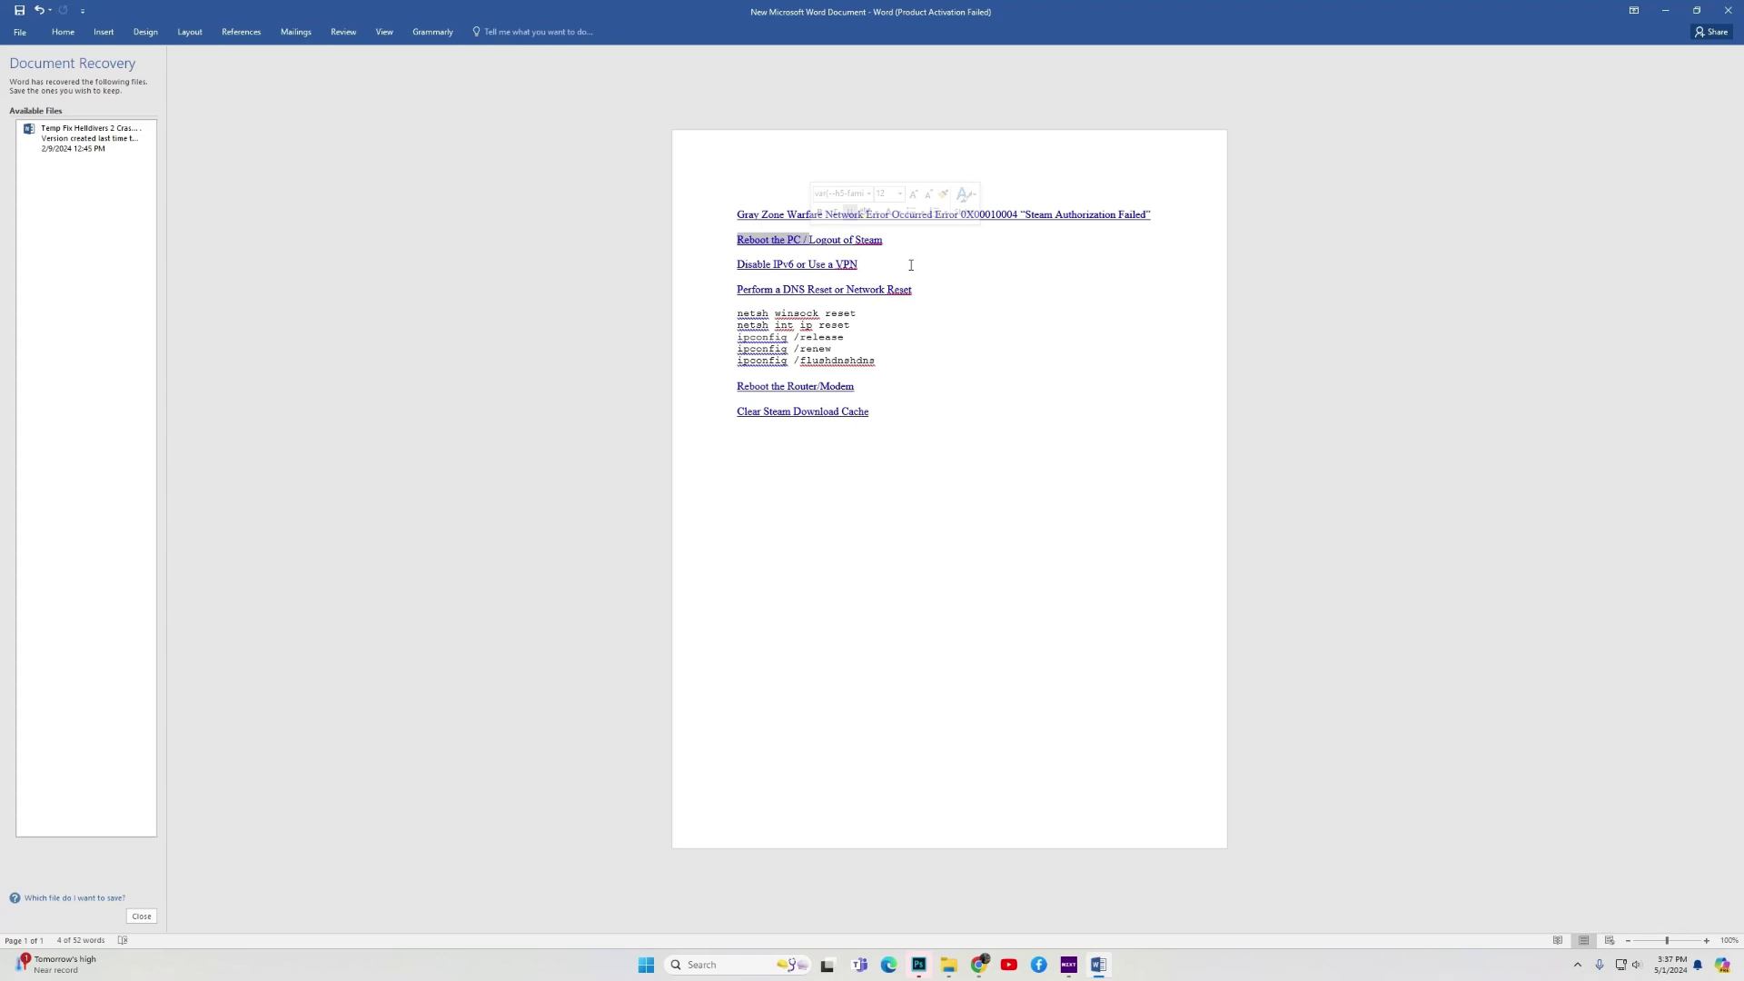
left_click_drag(895, 265, 738, 264)
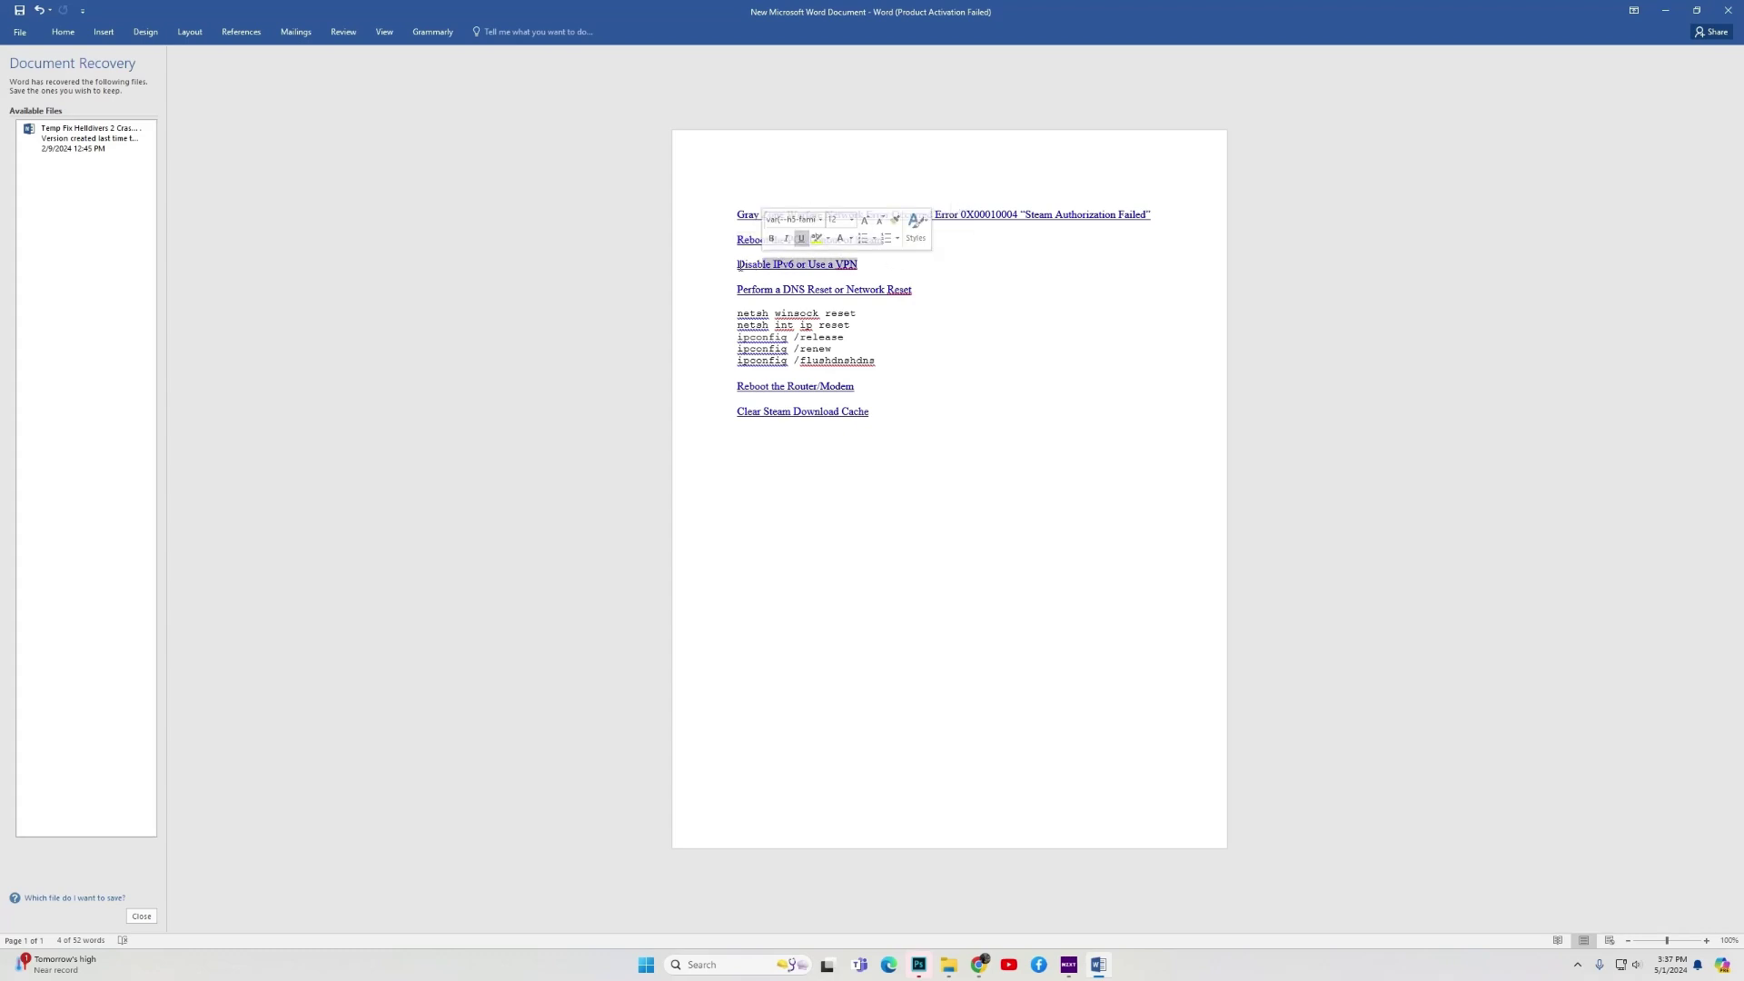
left_click(738, 265)
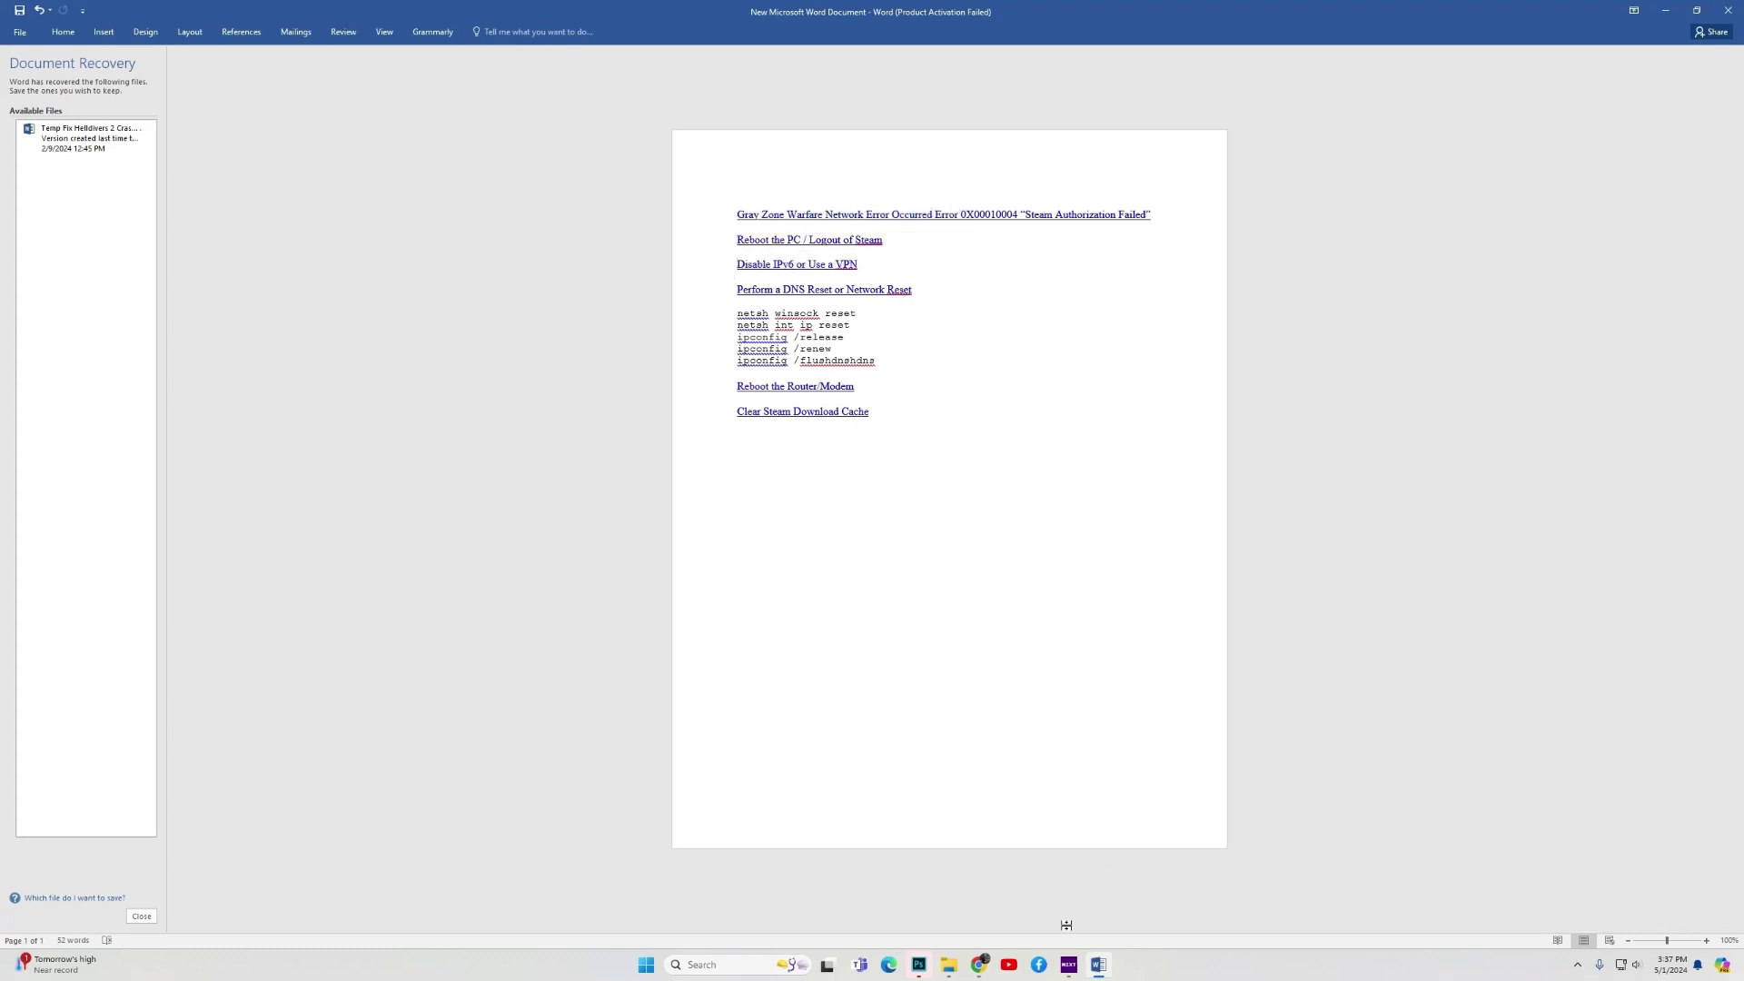
Open the Ethernet 3 status from Control Panel's Network and Sharing Center.
left_click(705, 966)
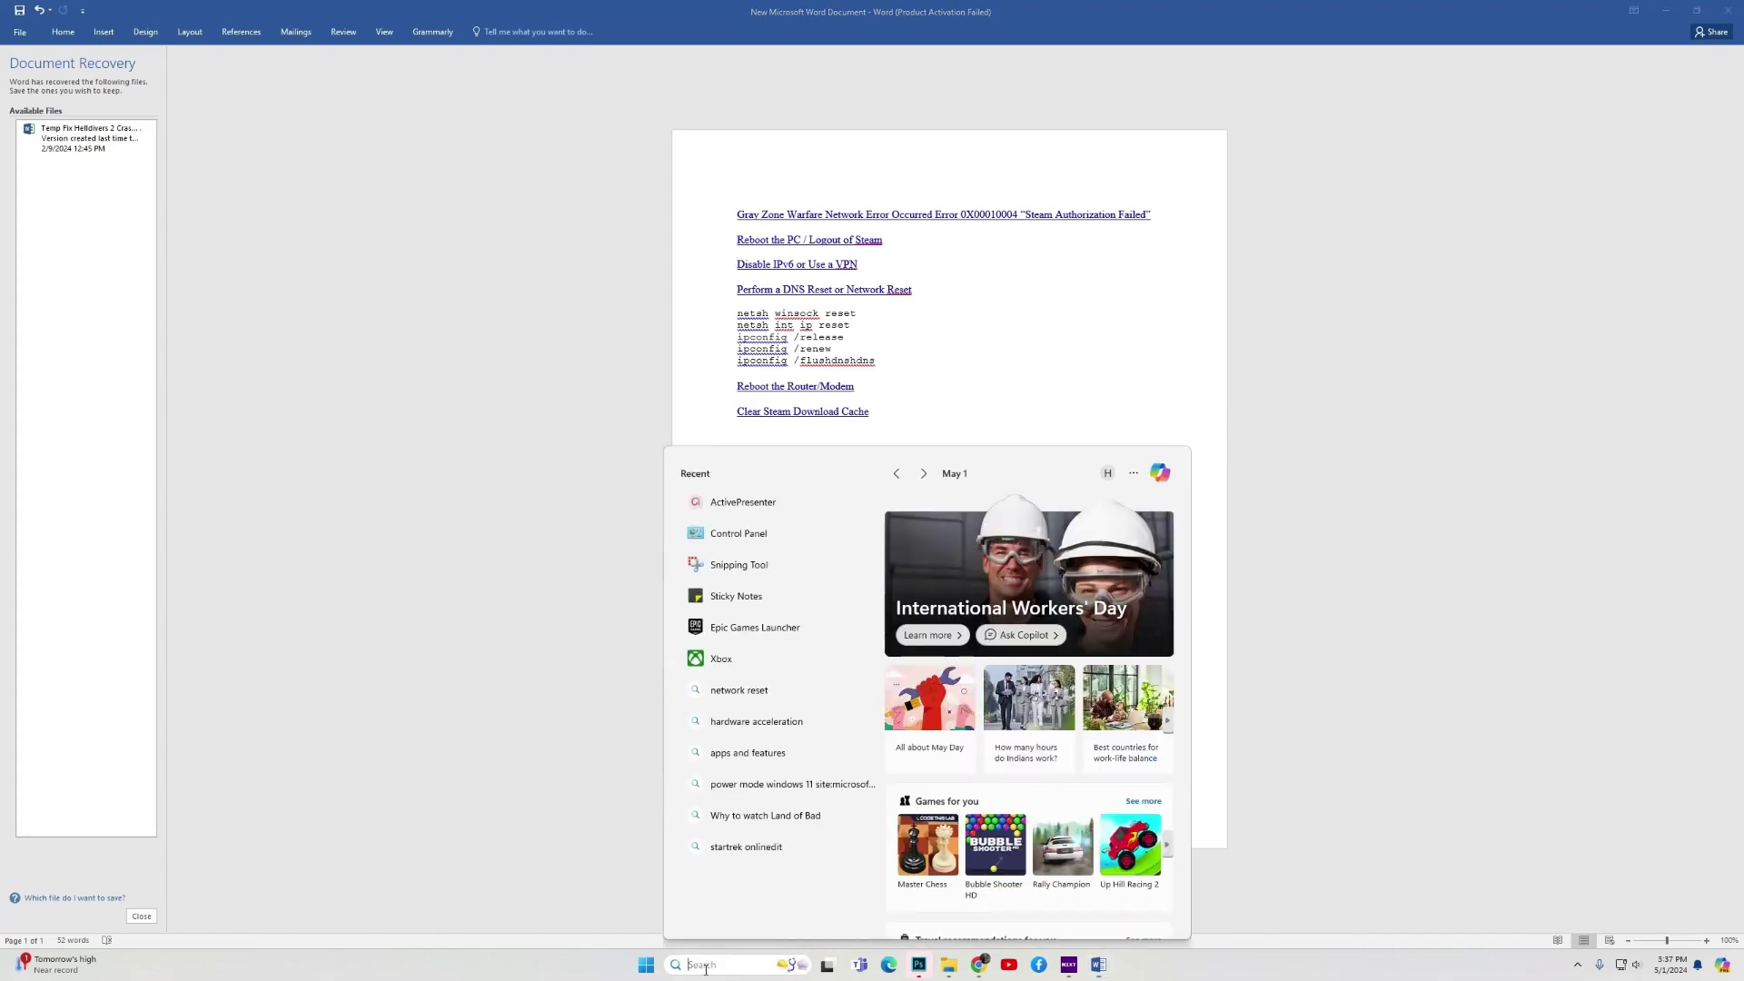
type("contro")
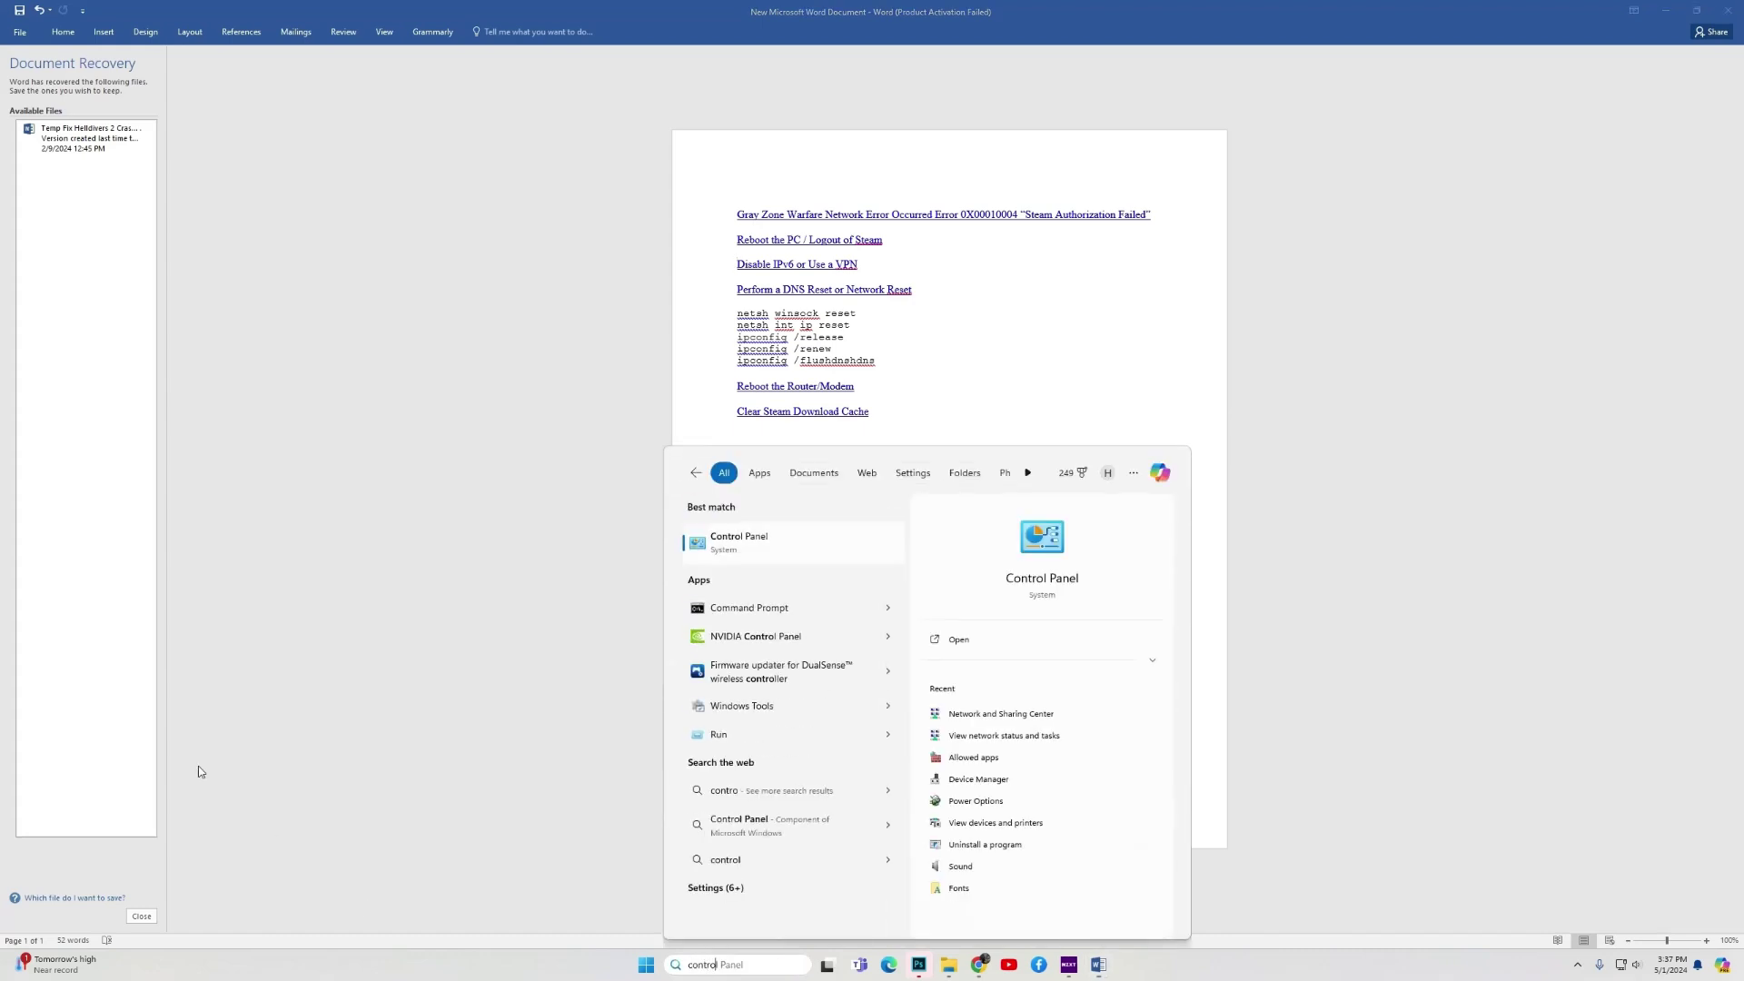
left_click(706, 550)
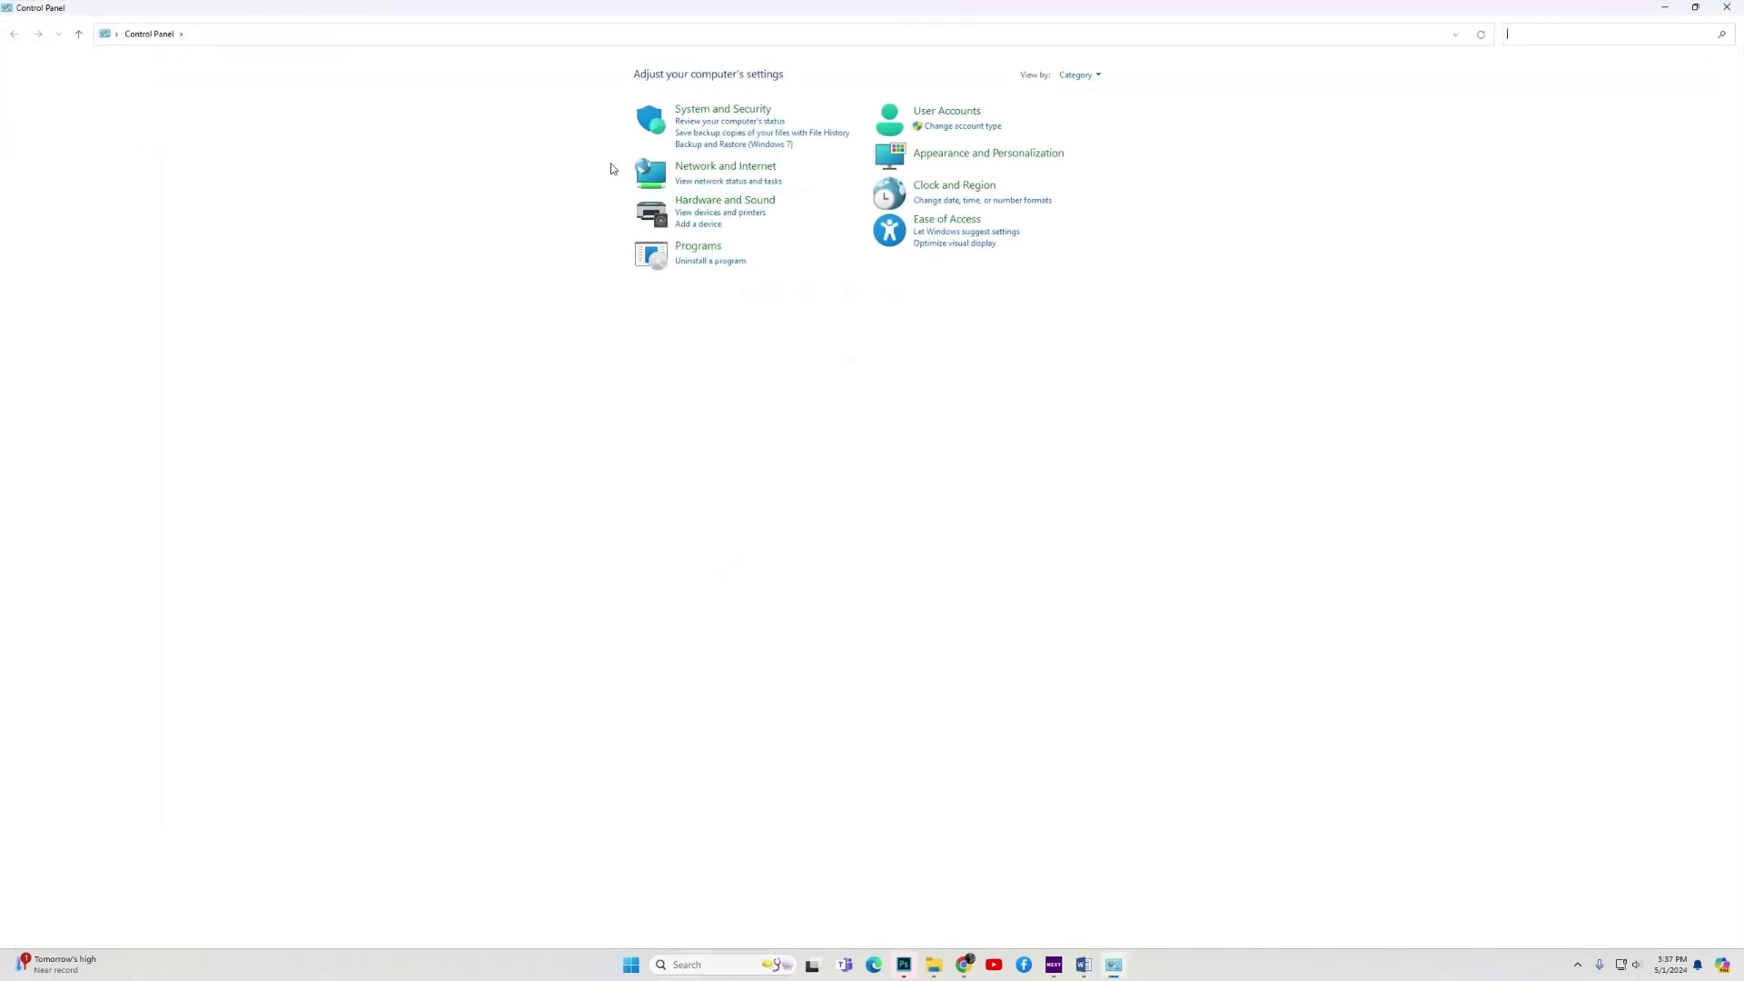
left_click(706, 169)
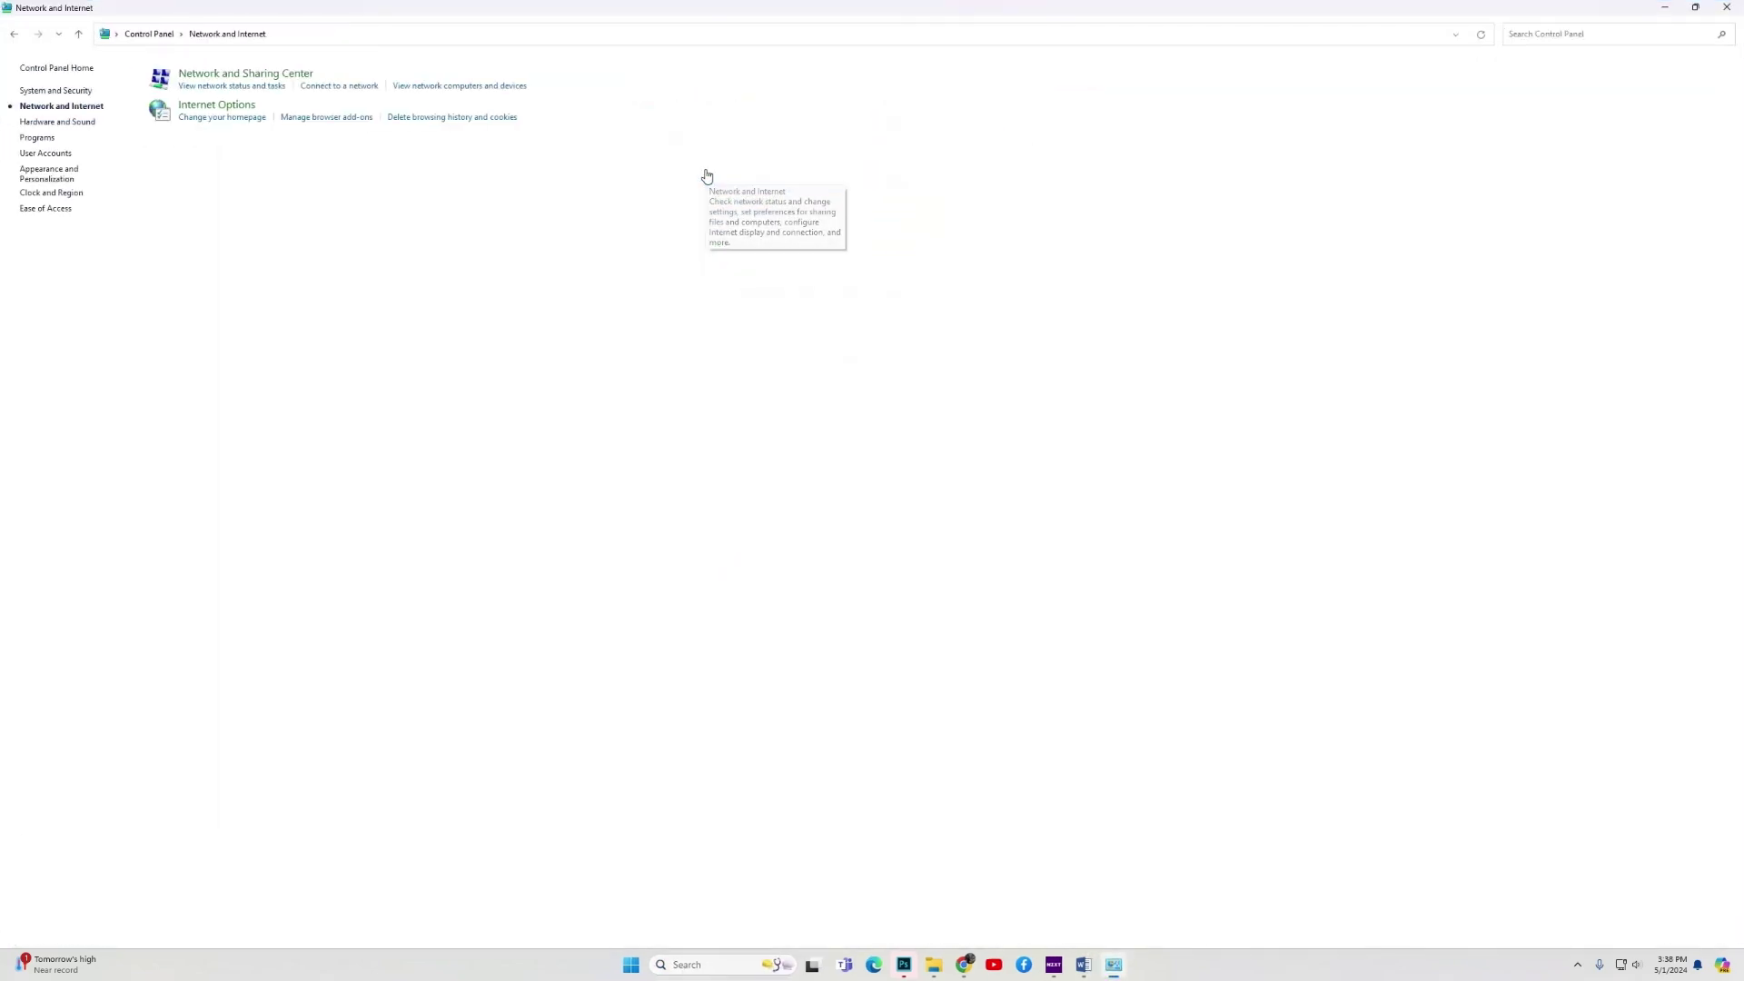
left_click(253, 75)
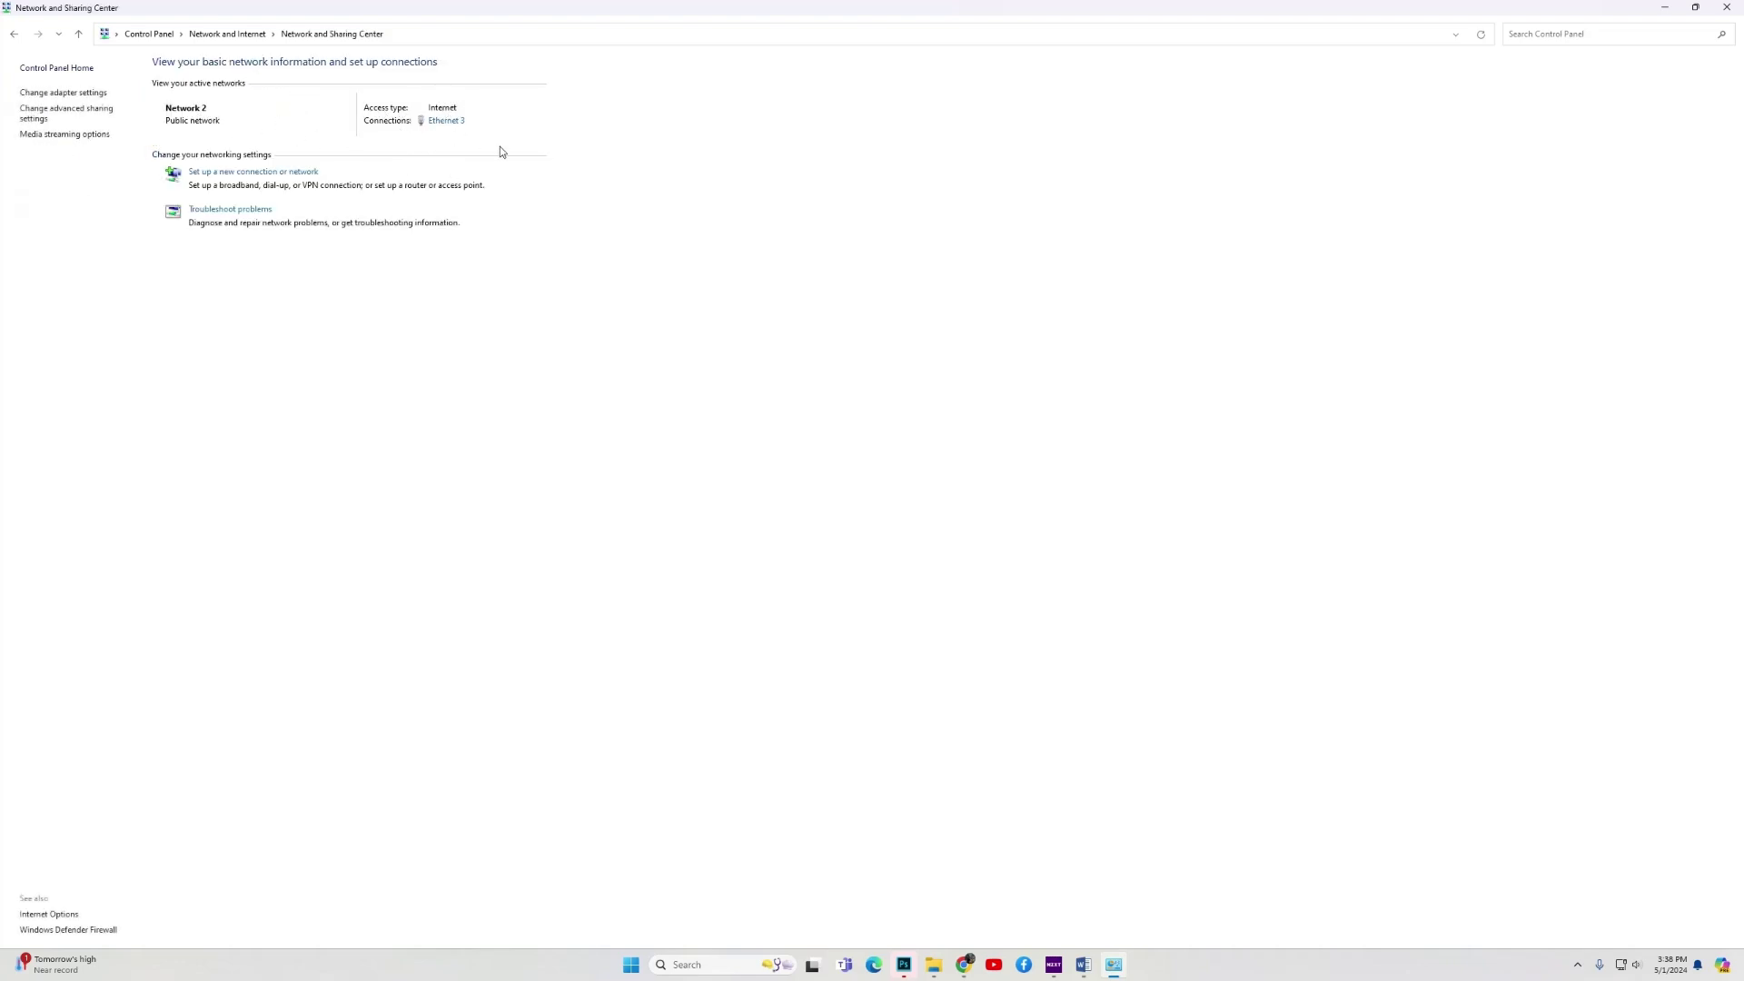
left_click(453, 128)
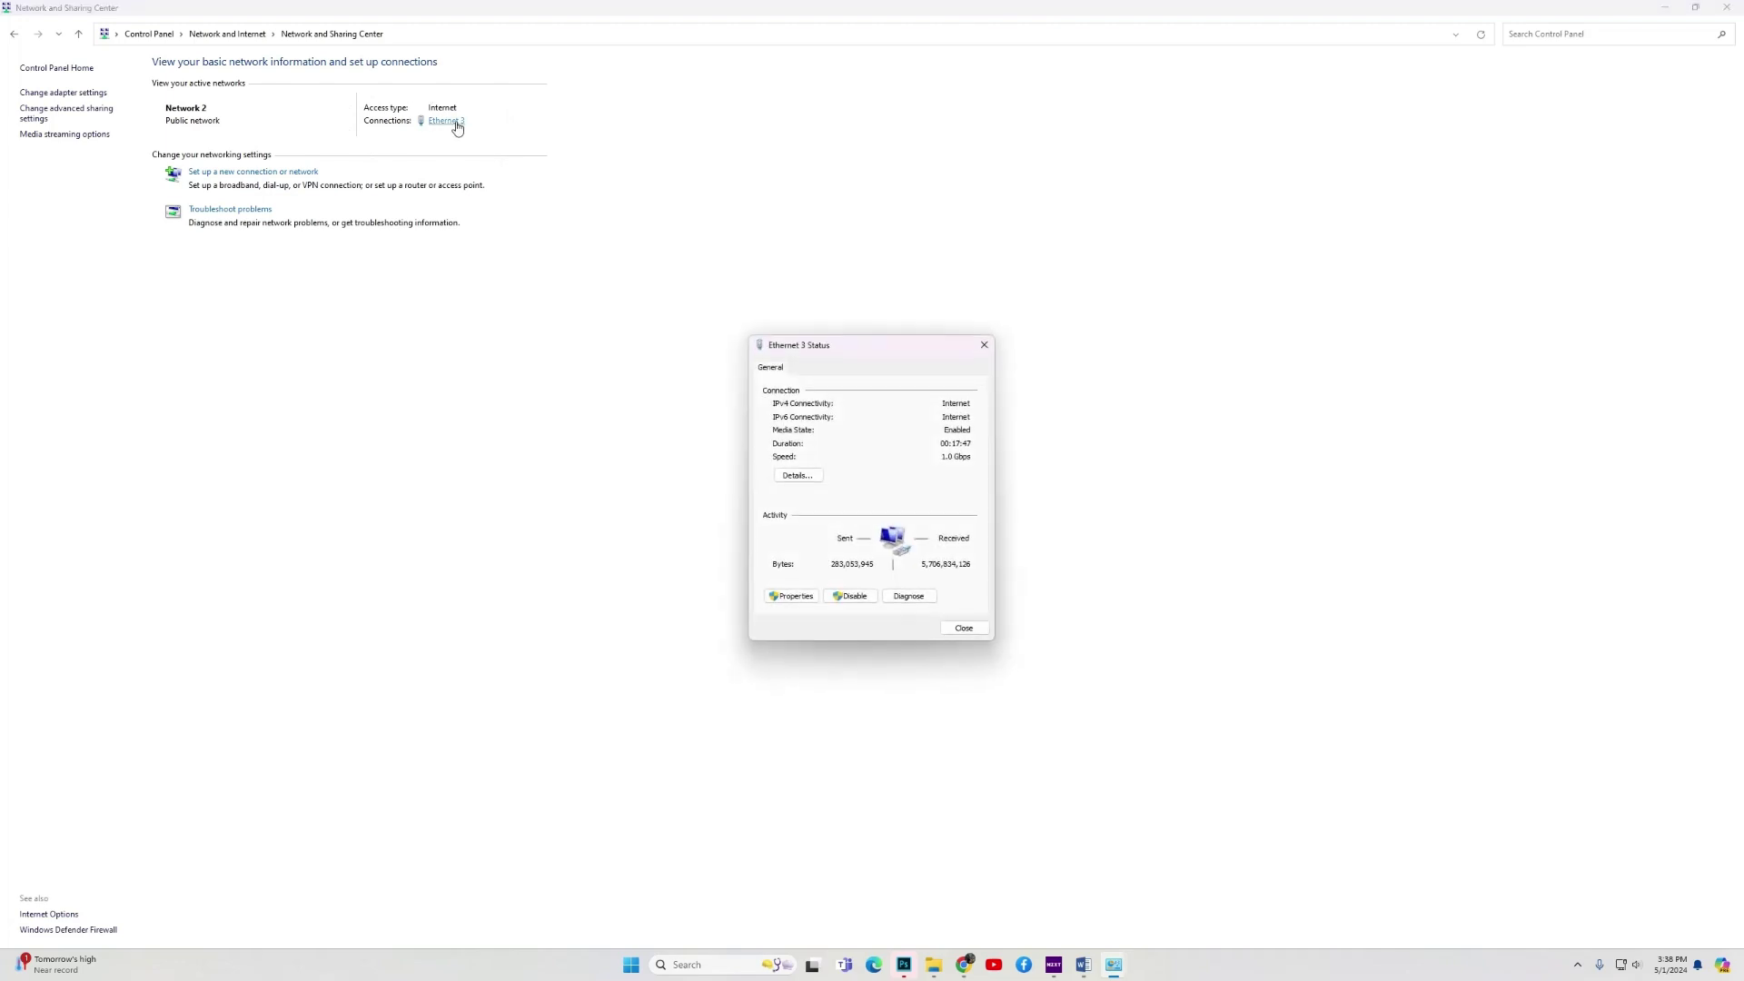
Uncheck Internet Protocol Version 6 (TCP/IPv6) in the Ethernet 3 properties and close the status window.
left_click(803, 601)
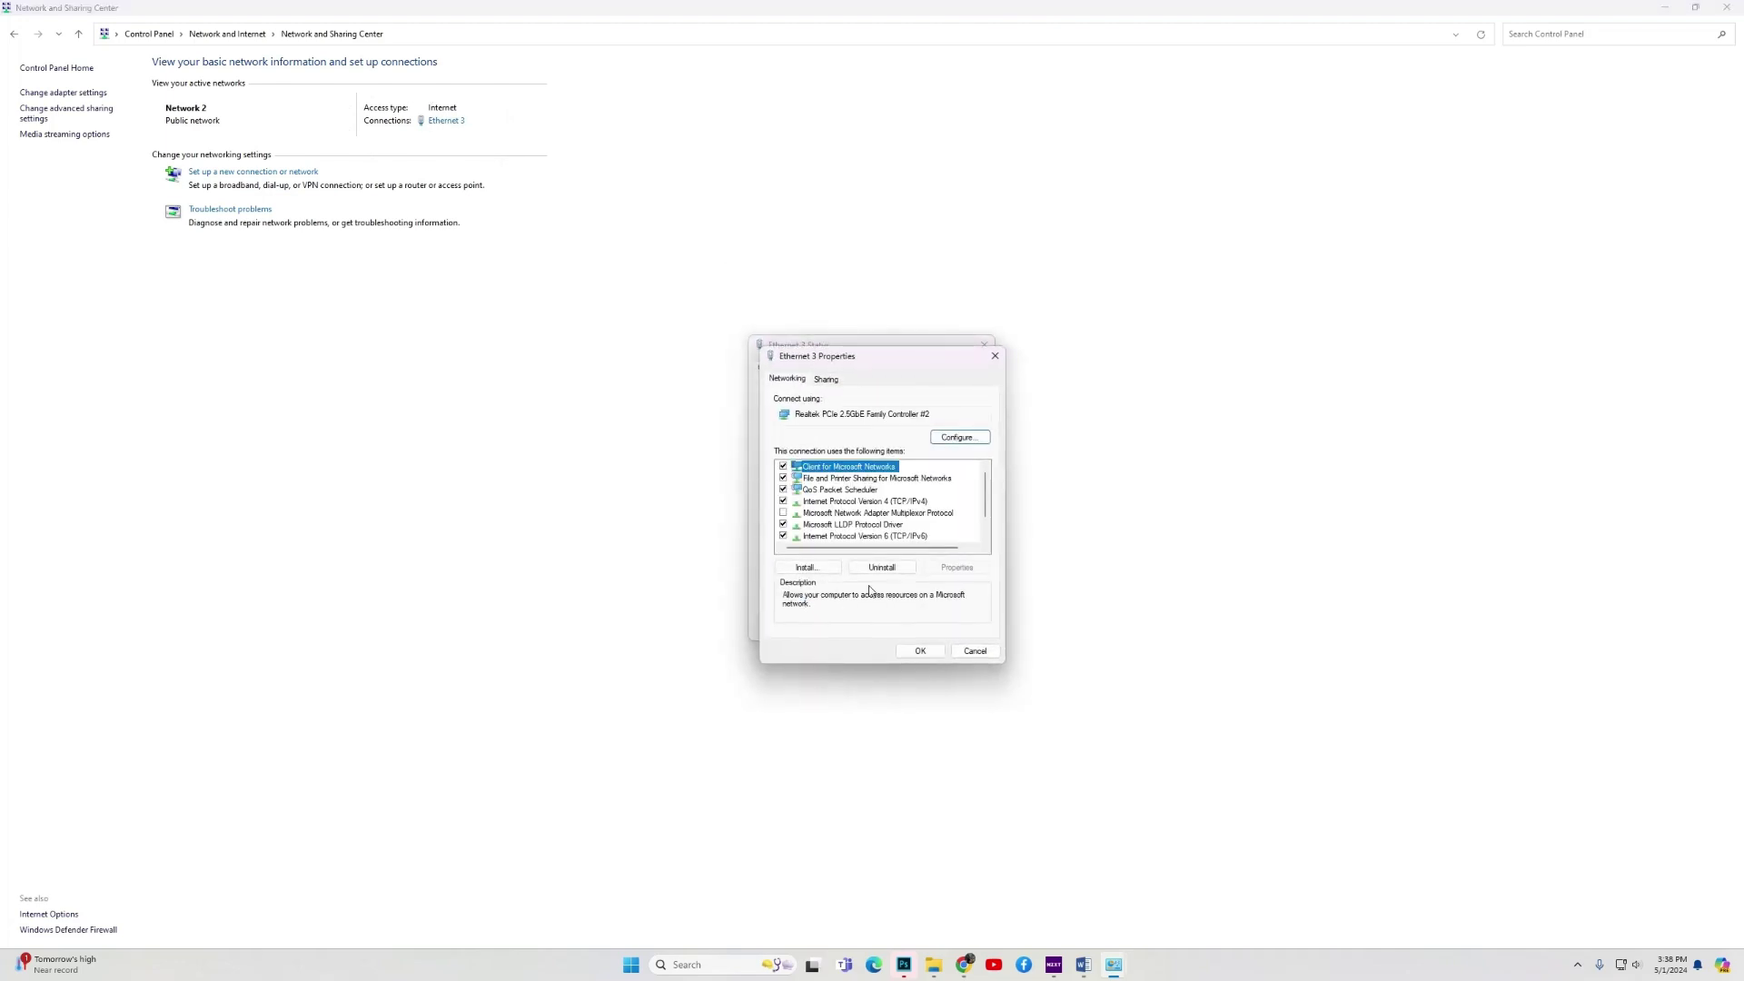
scroll(986, 494, "down", 1)
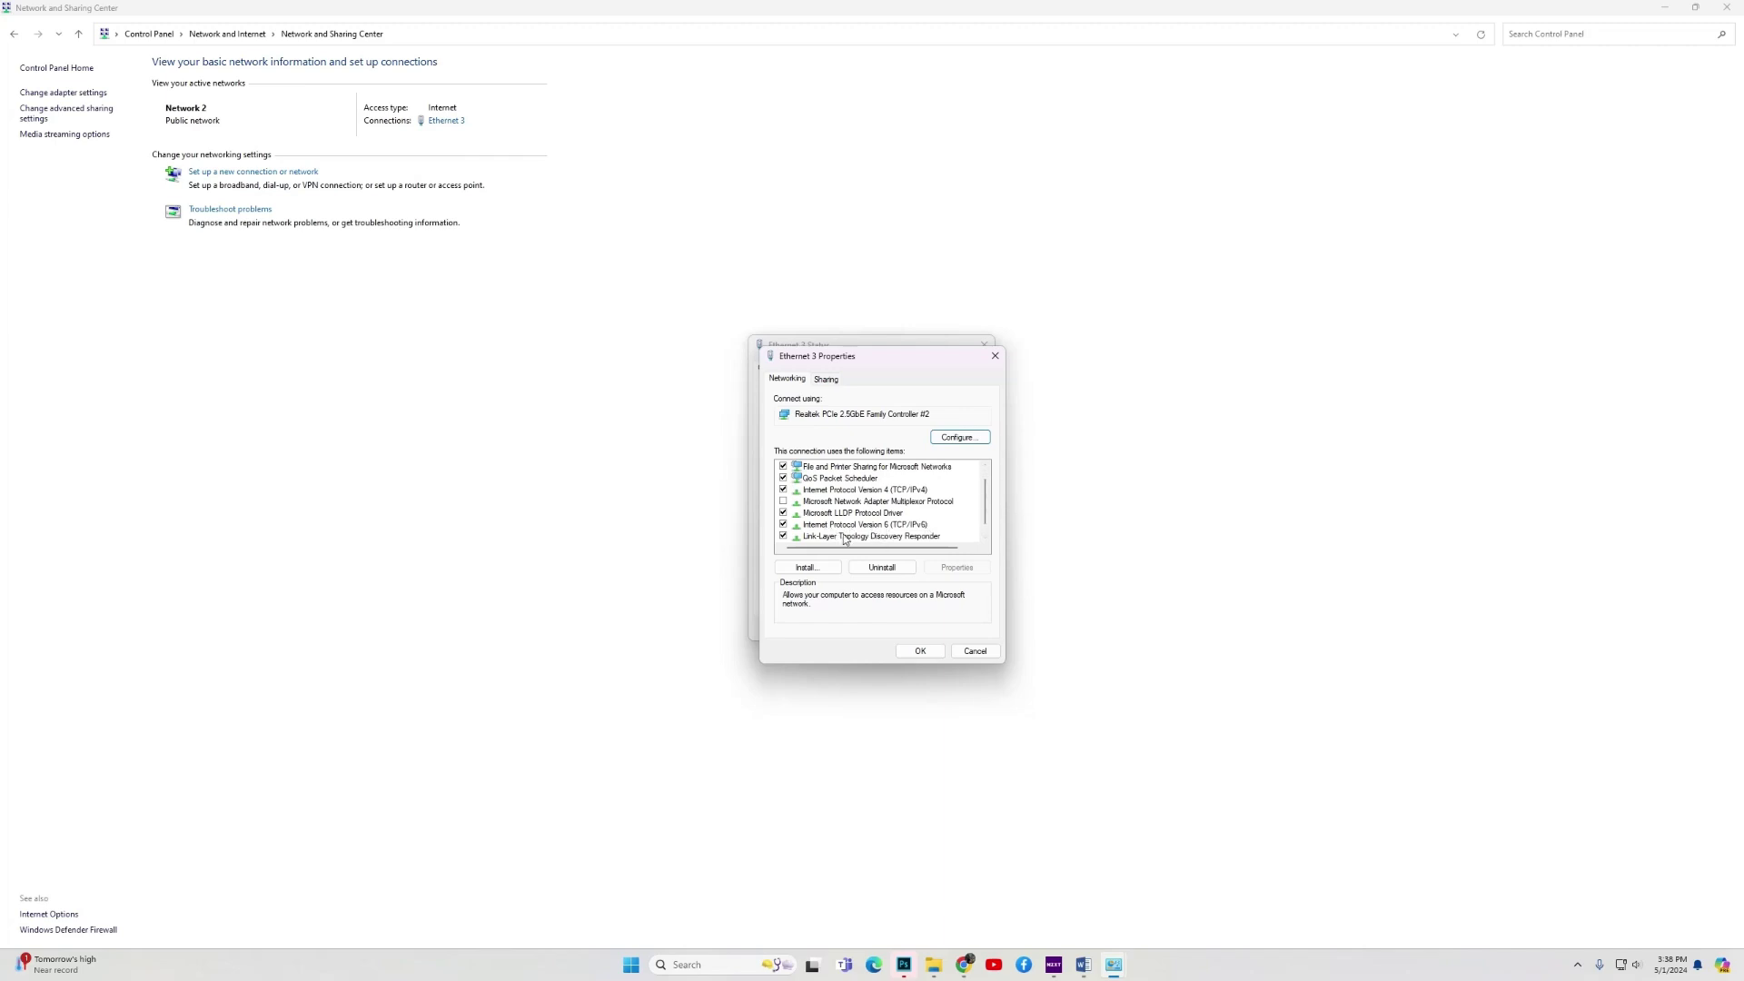
left_click(784, 526)
left_click(918, 651)
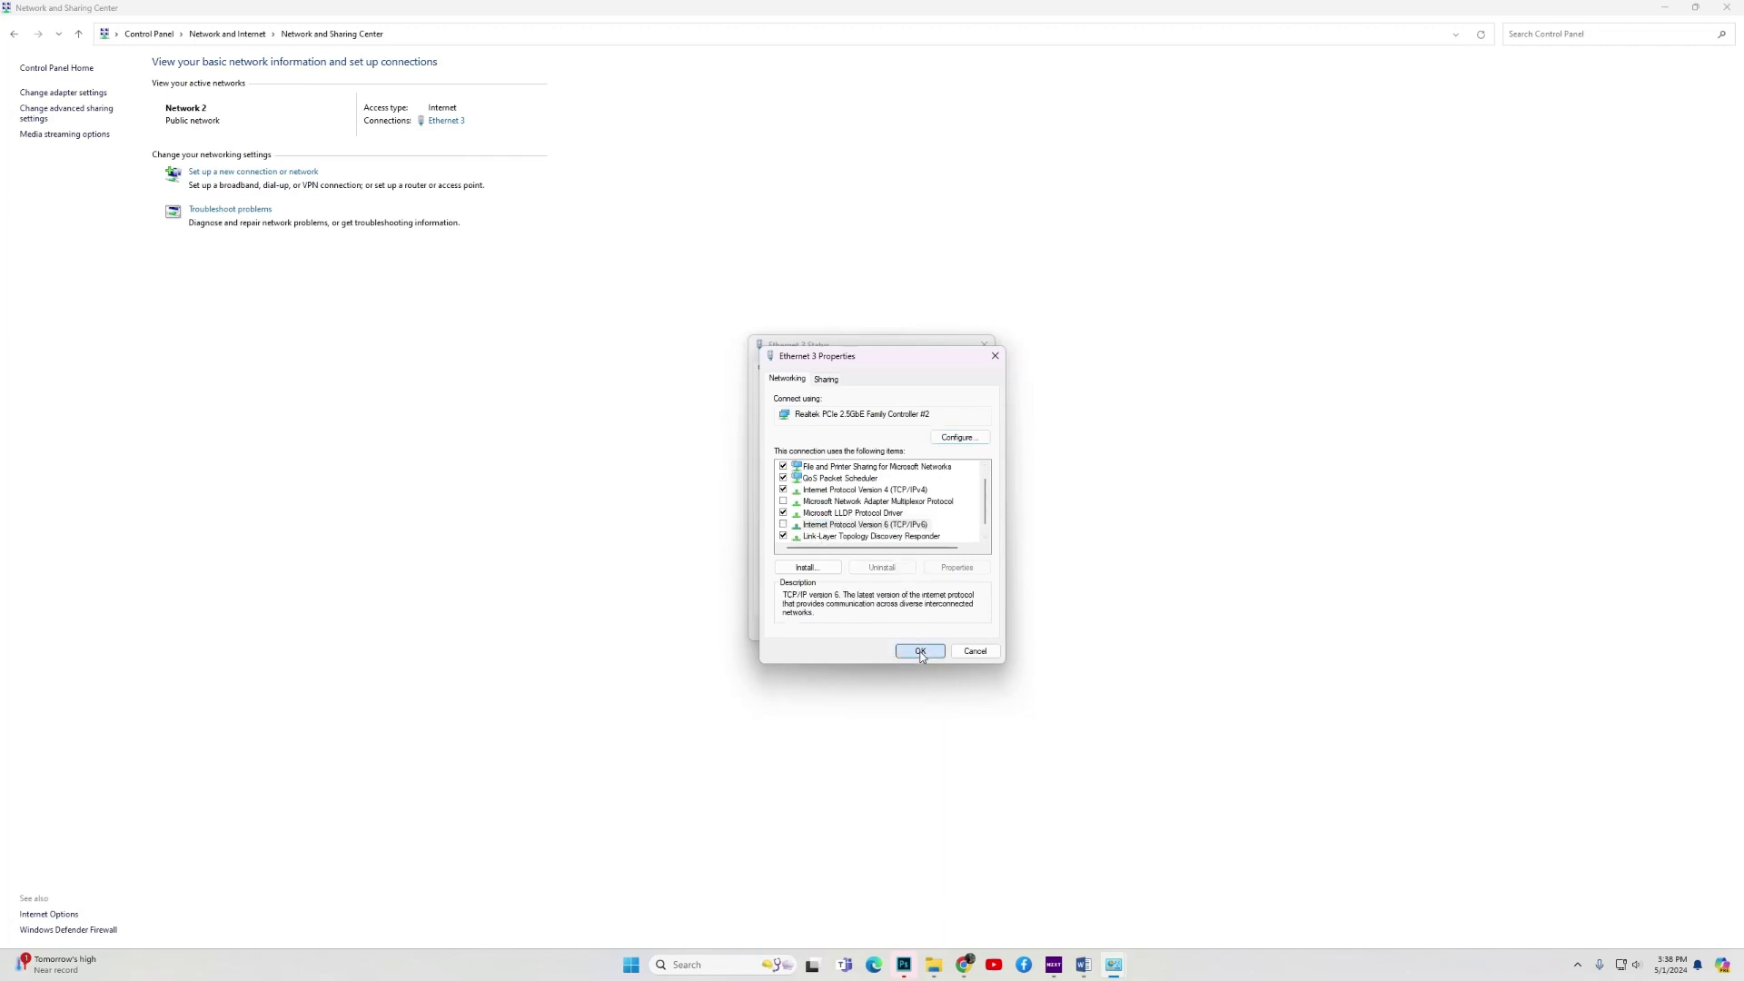
left_click(965, 629)
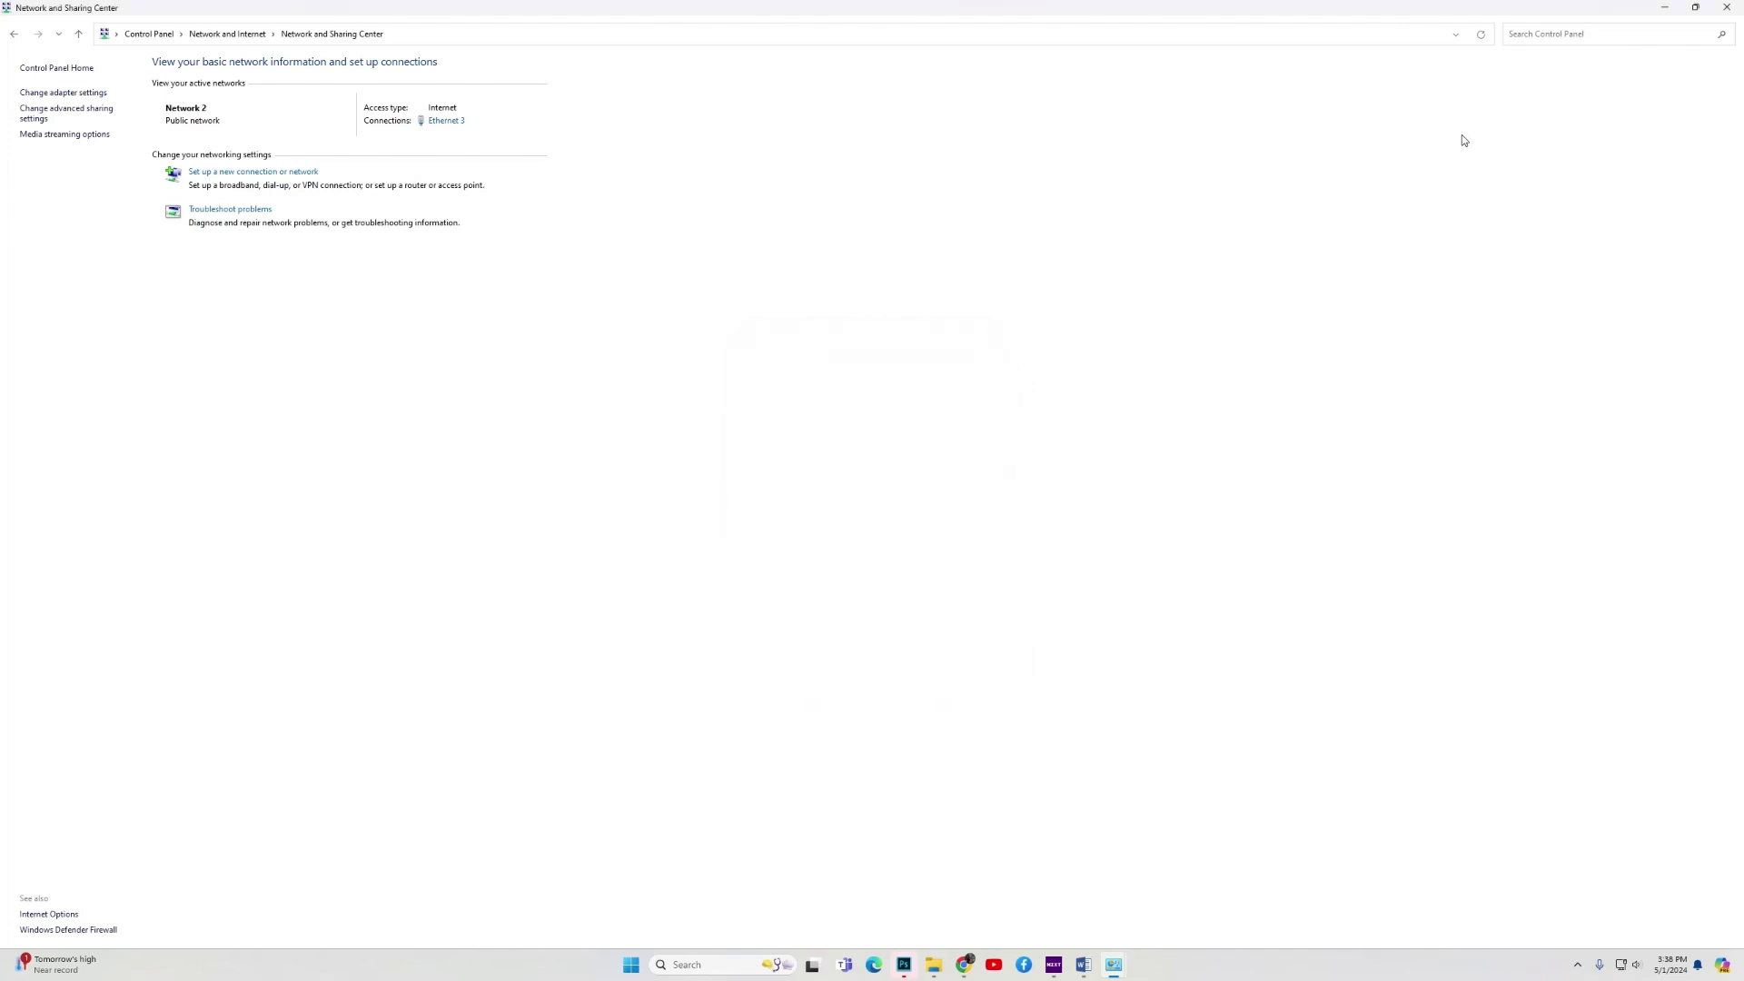
Close the Network and Sharing Center window and highlight 'Use a VPN' in the Word notes.
left_click(1727, 8)
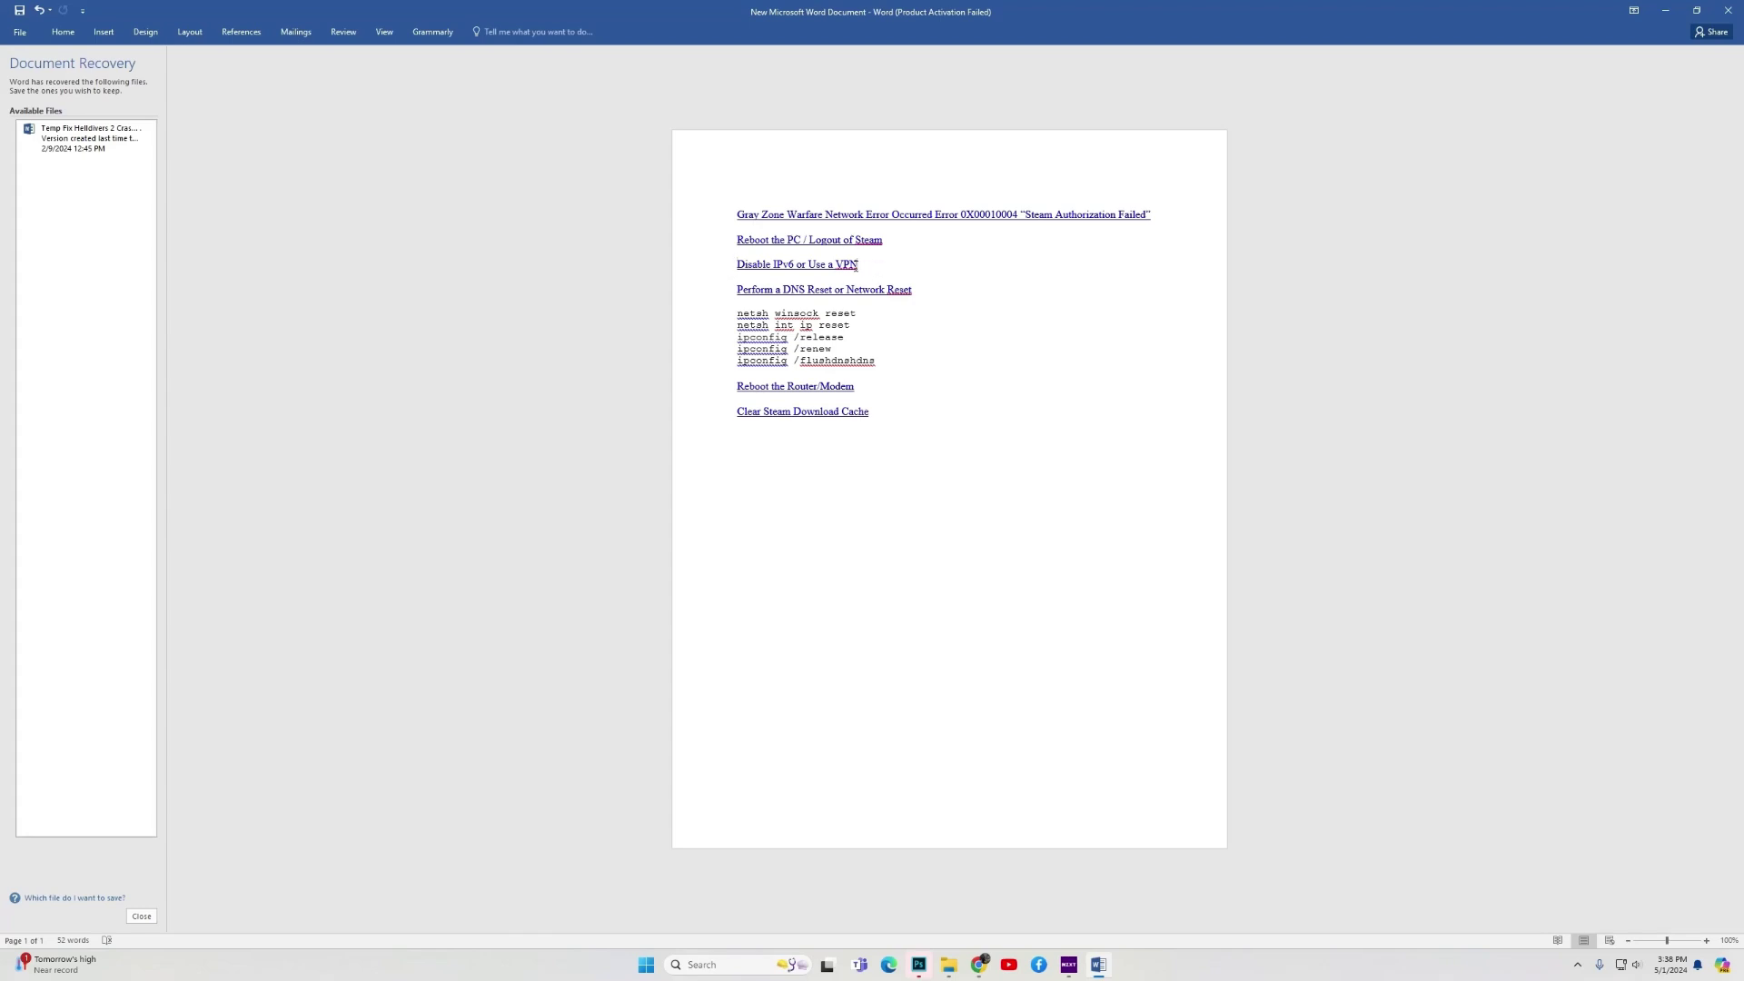
left_click_drag(857, 265, 808, 265)
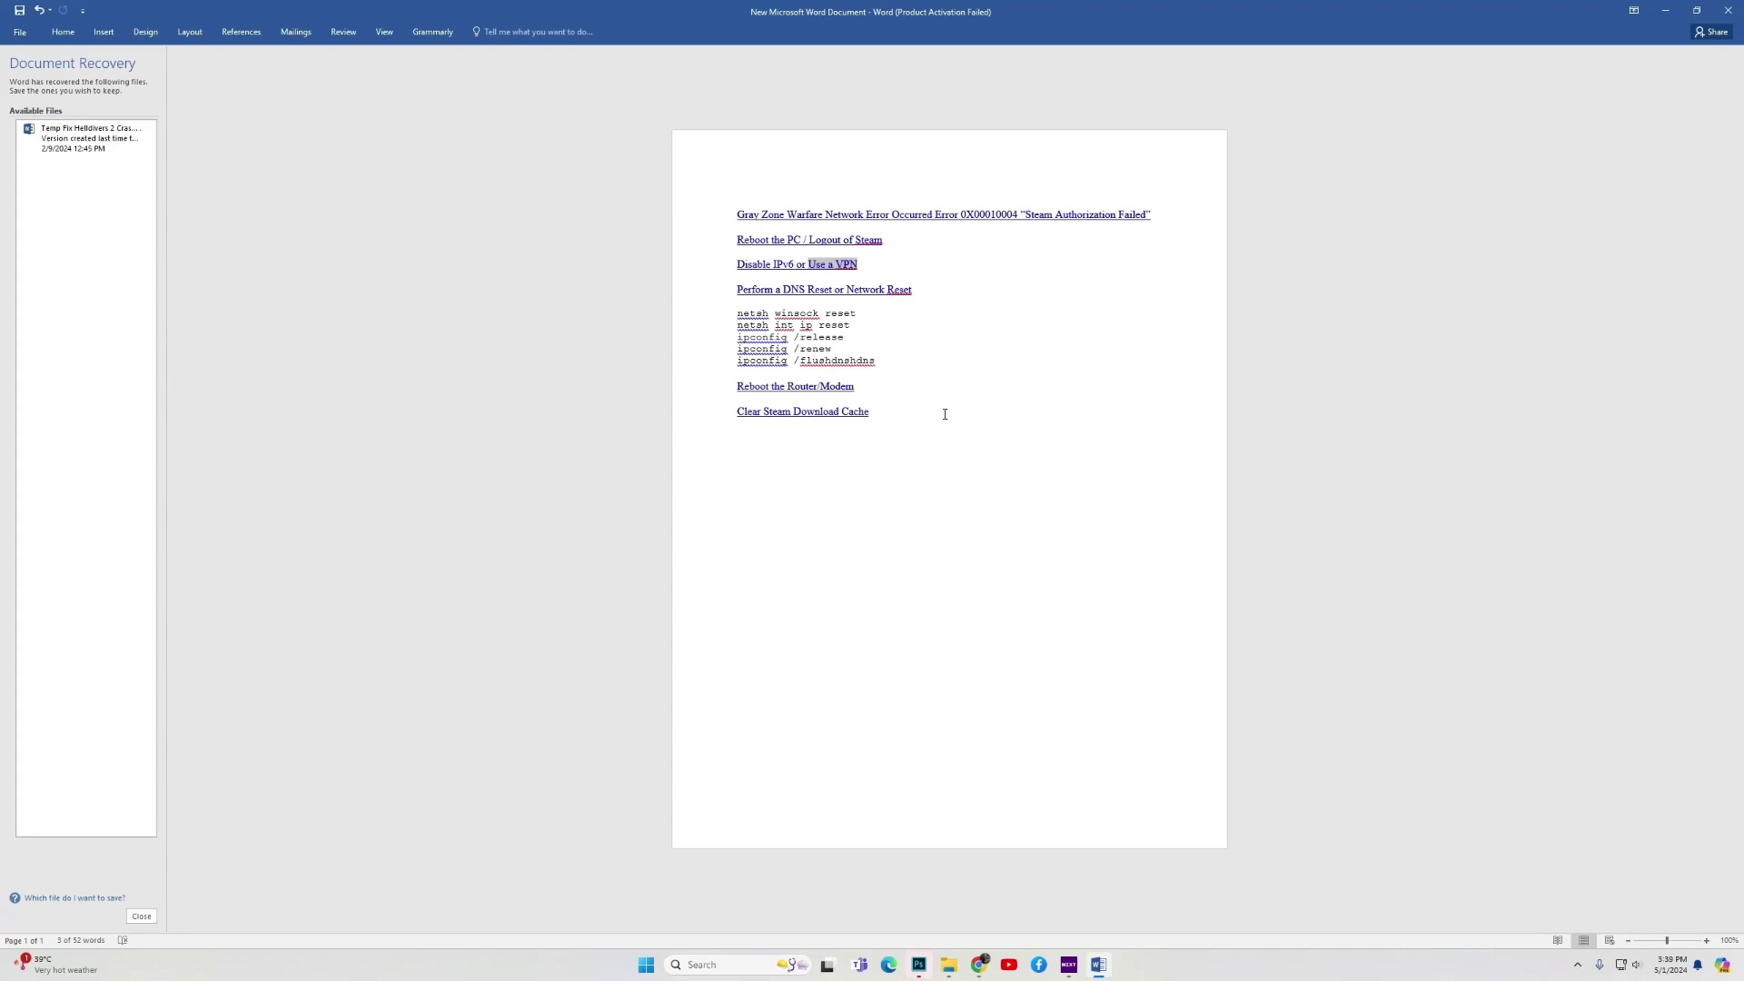
Launch Command Prompt as administrator and move it off the document text.
left_click(729, 966)
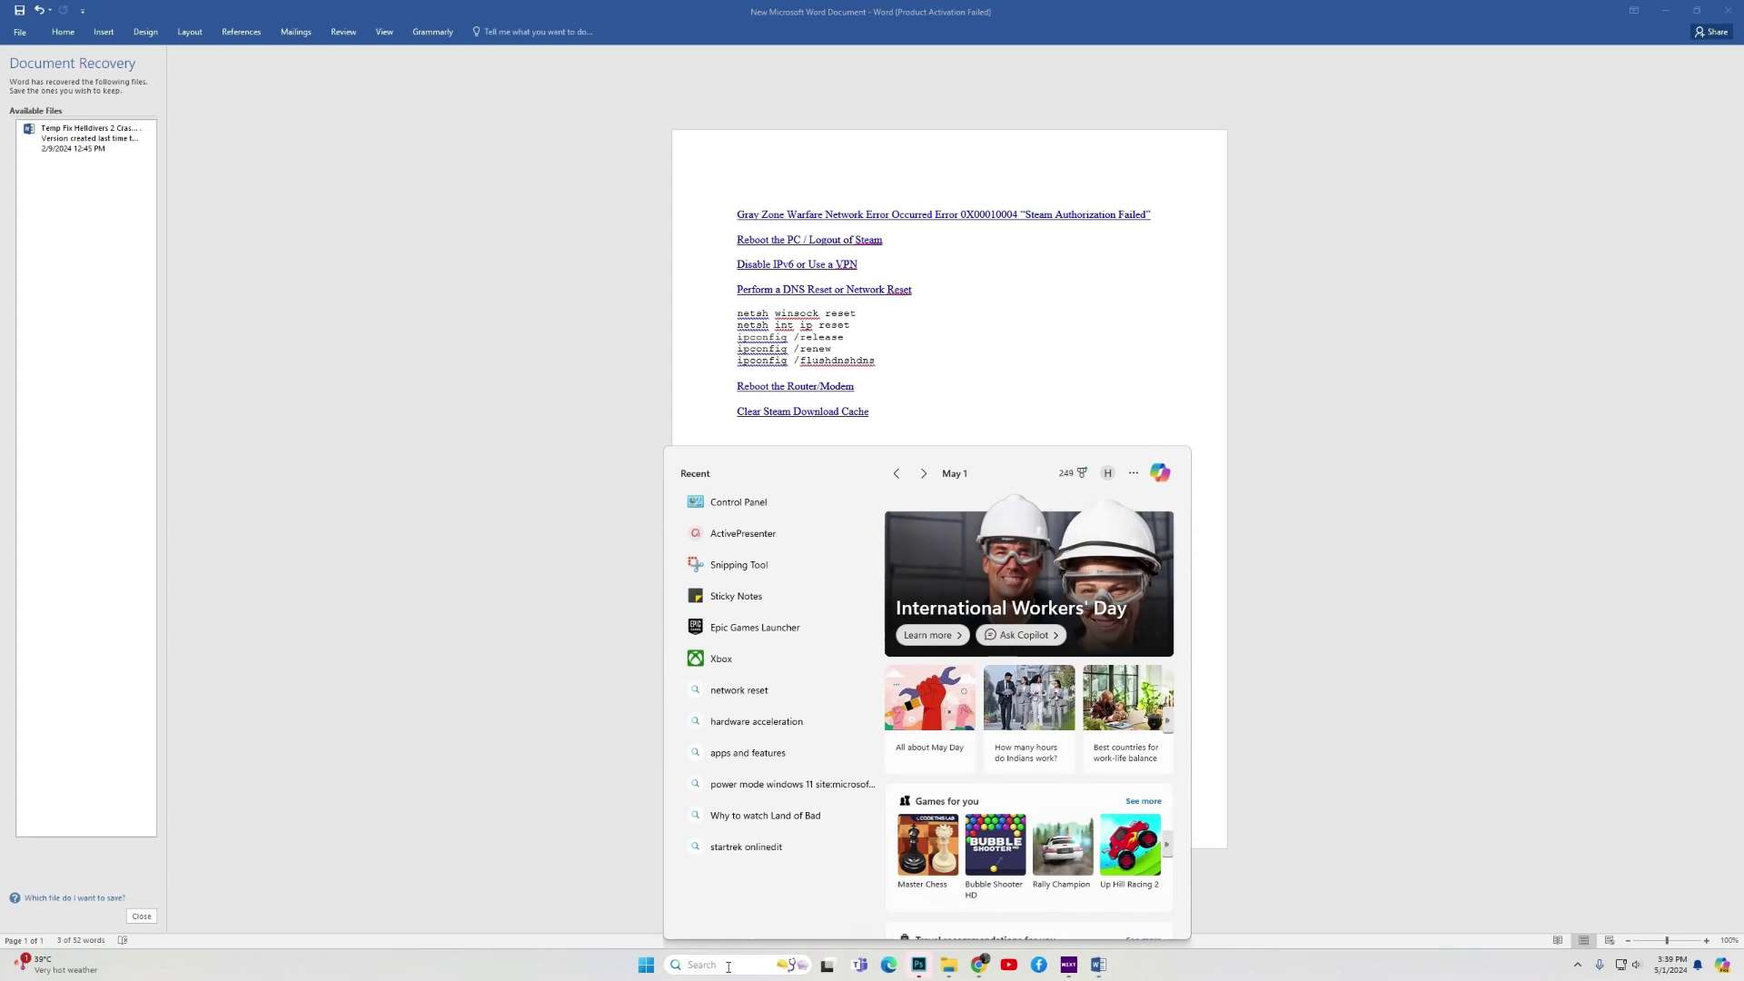
type("cmd")
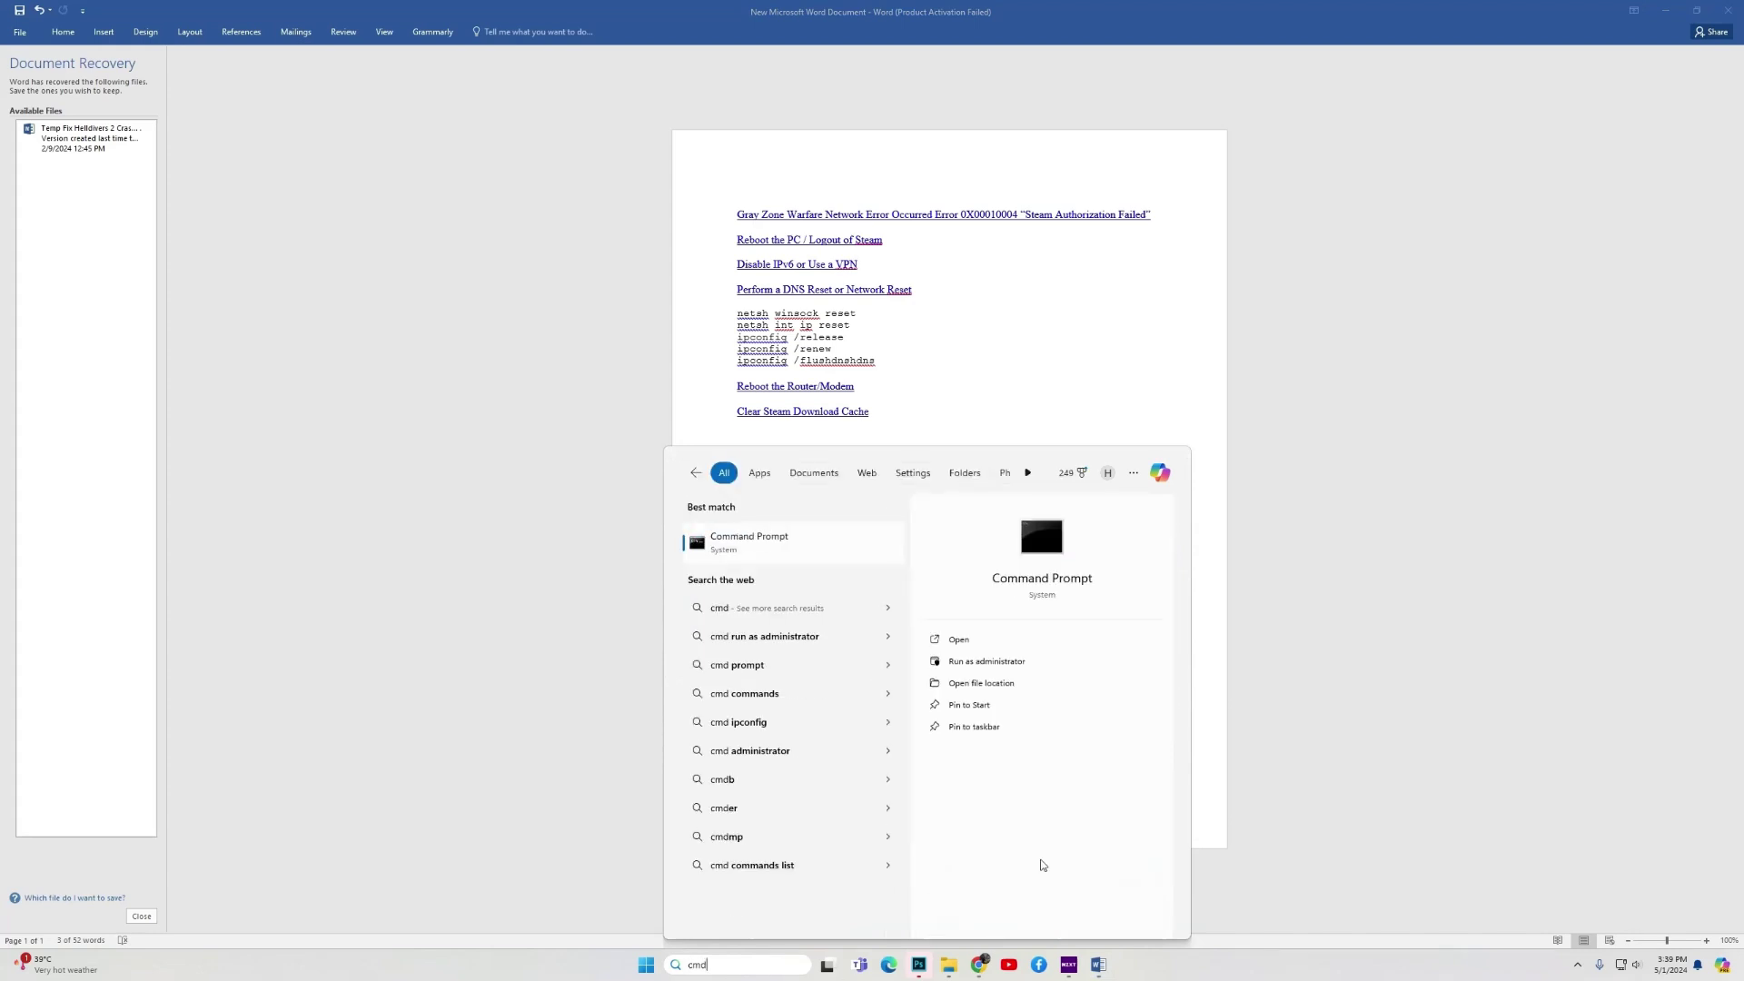
left_click(993, 662)
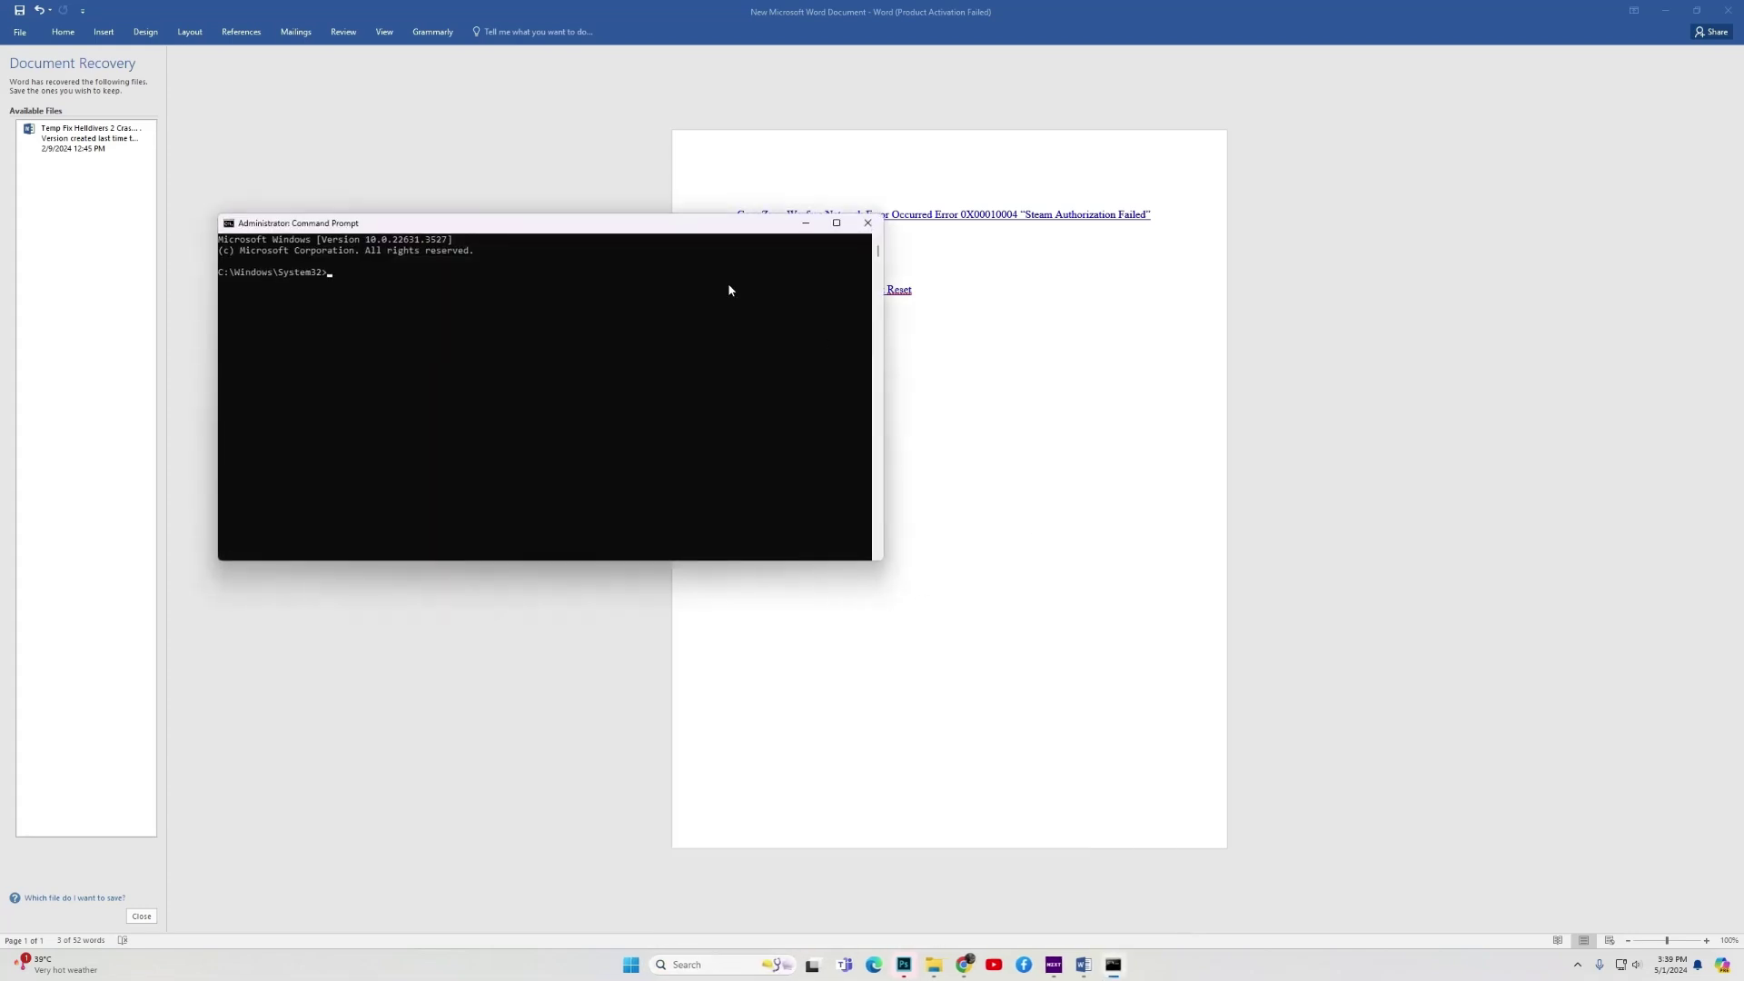
left_click_drag(659, 229, 1154, 486)
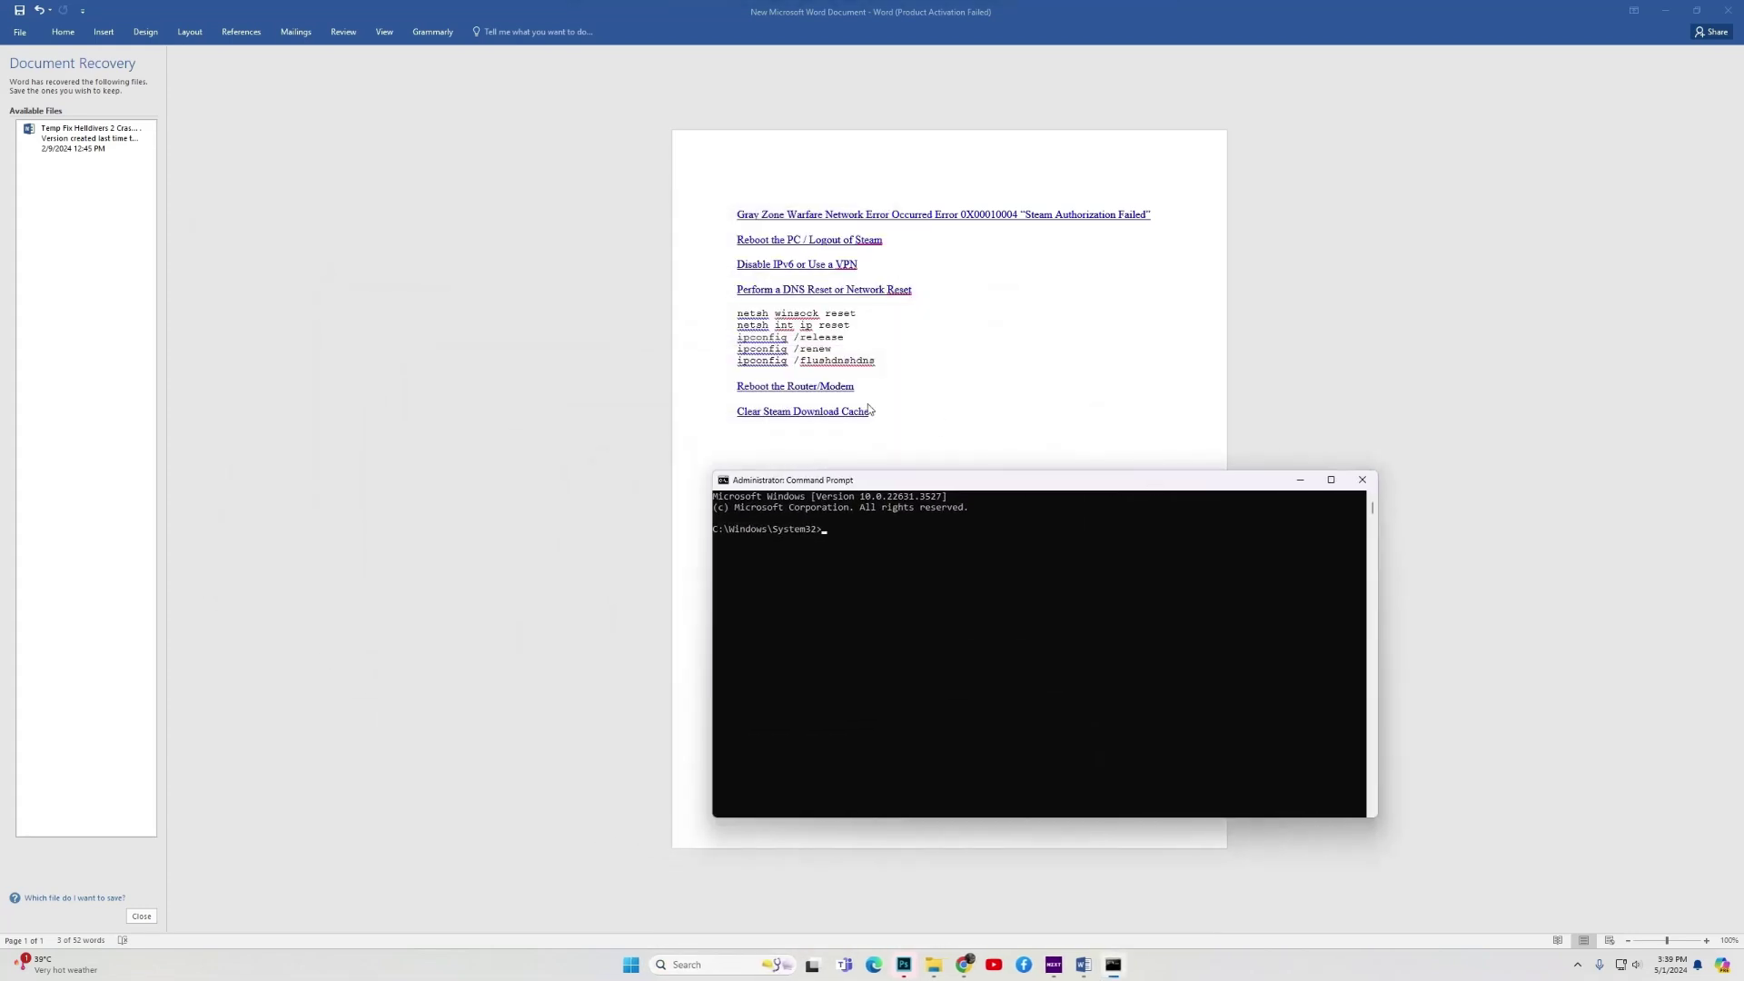
Copy netsh winsock reset and netsh int ip reset from Word and run them.
left_click(864, 313)
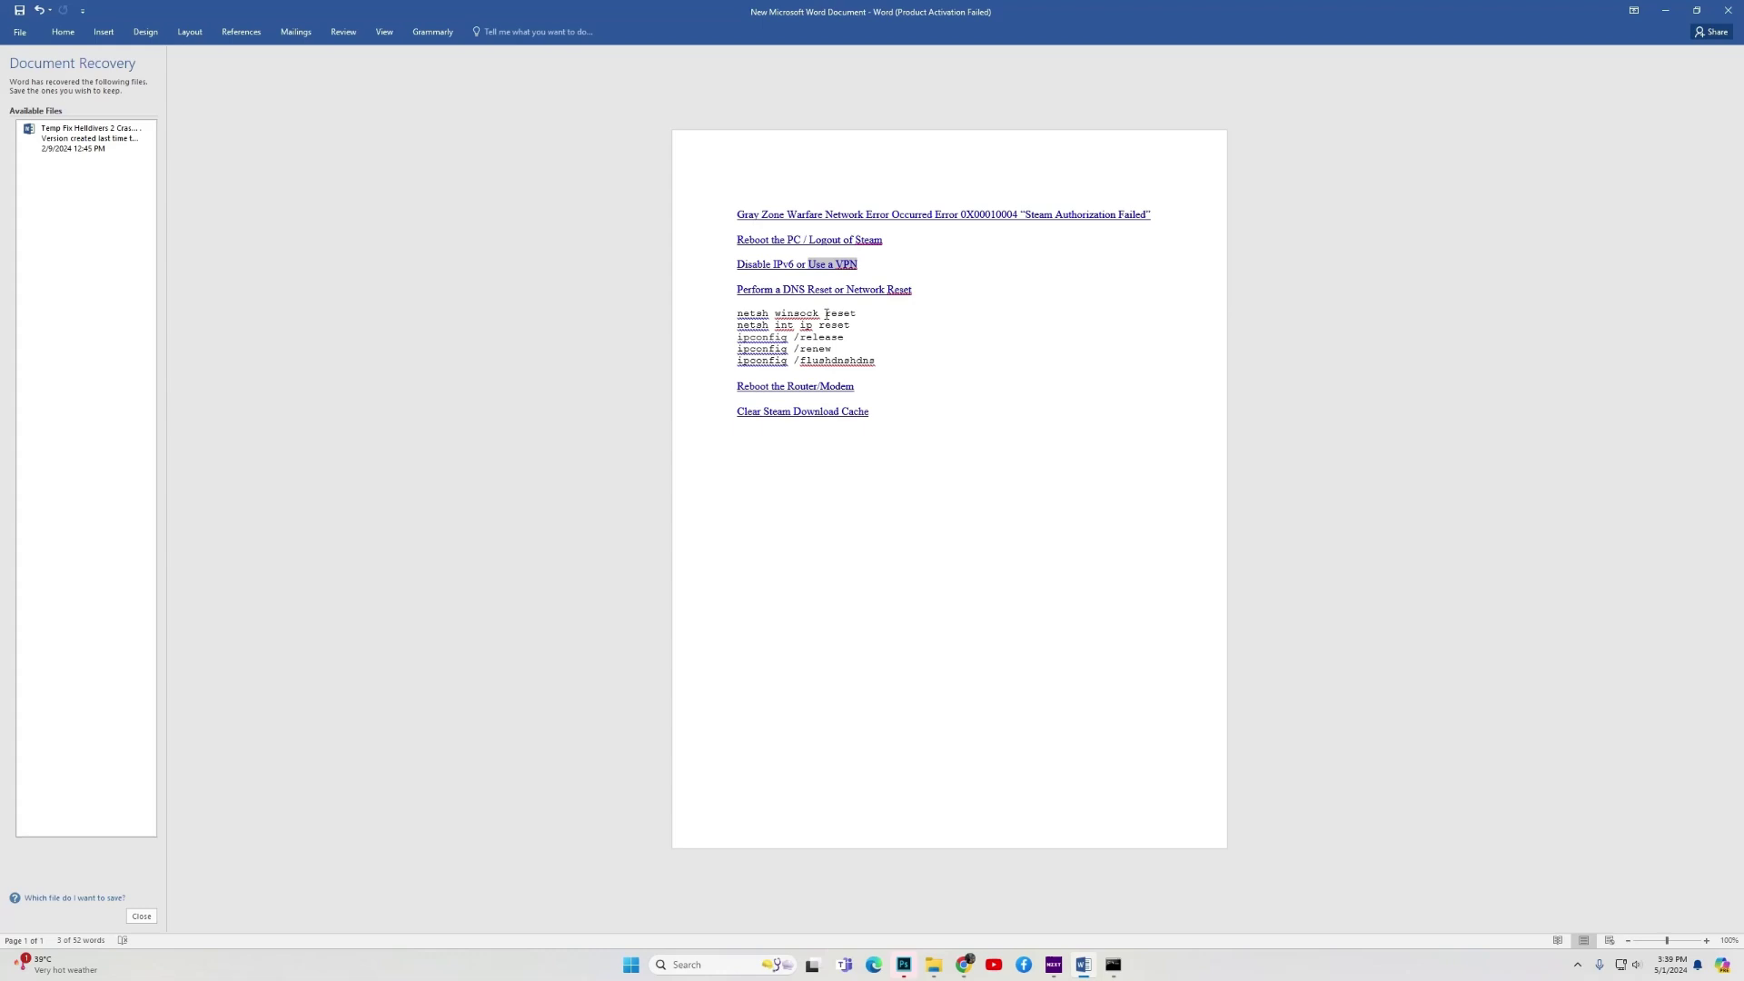
left_click_drag(741, 313, 854, 318)
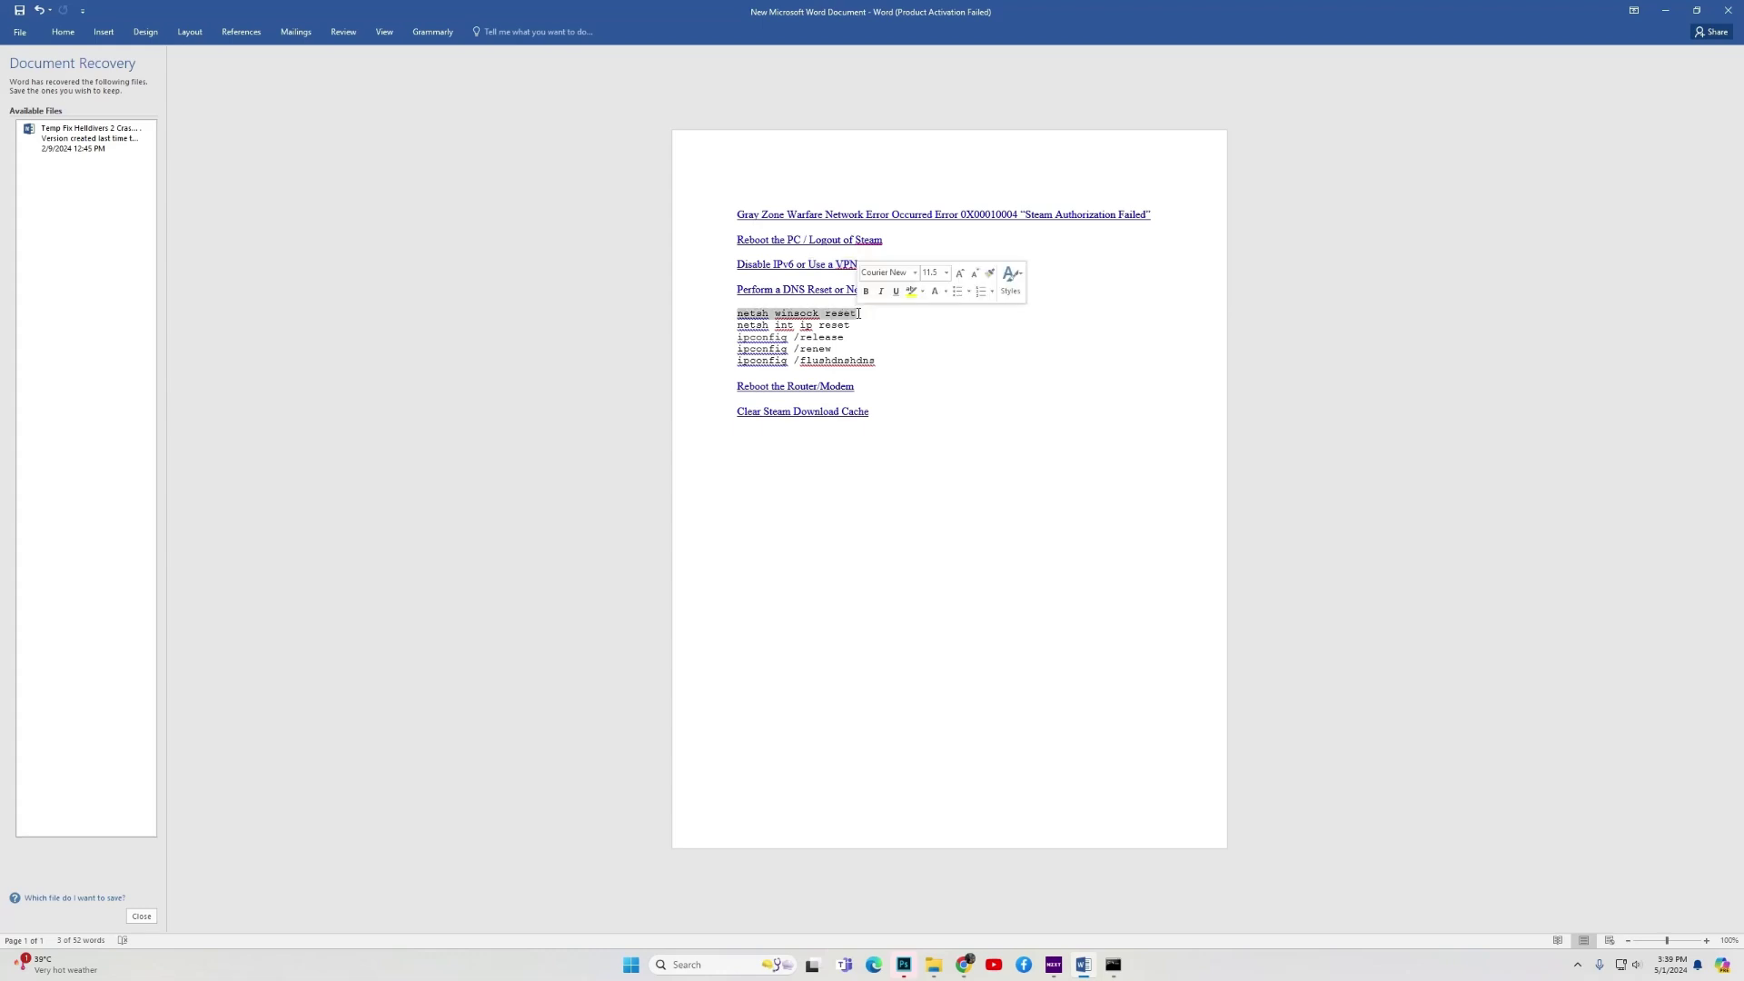
key("ctrl+c")
left_click(1114, 965)
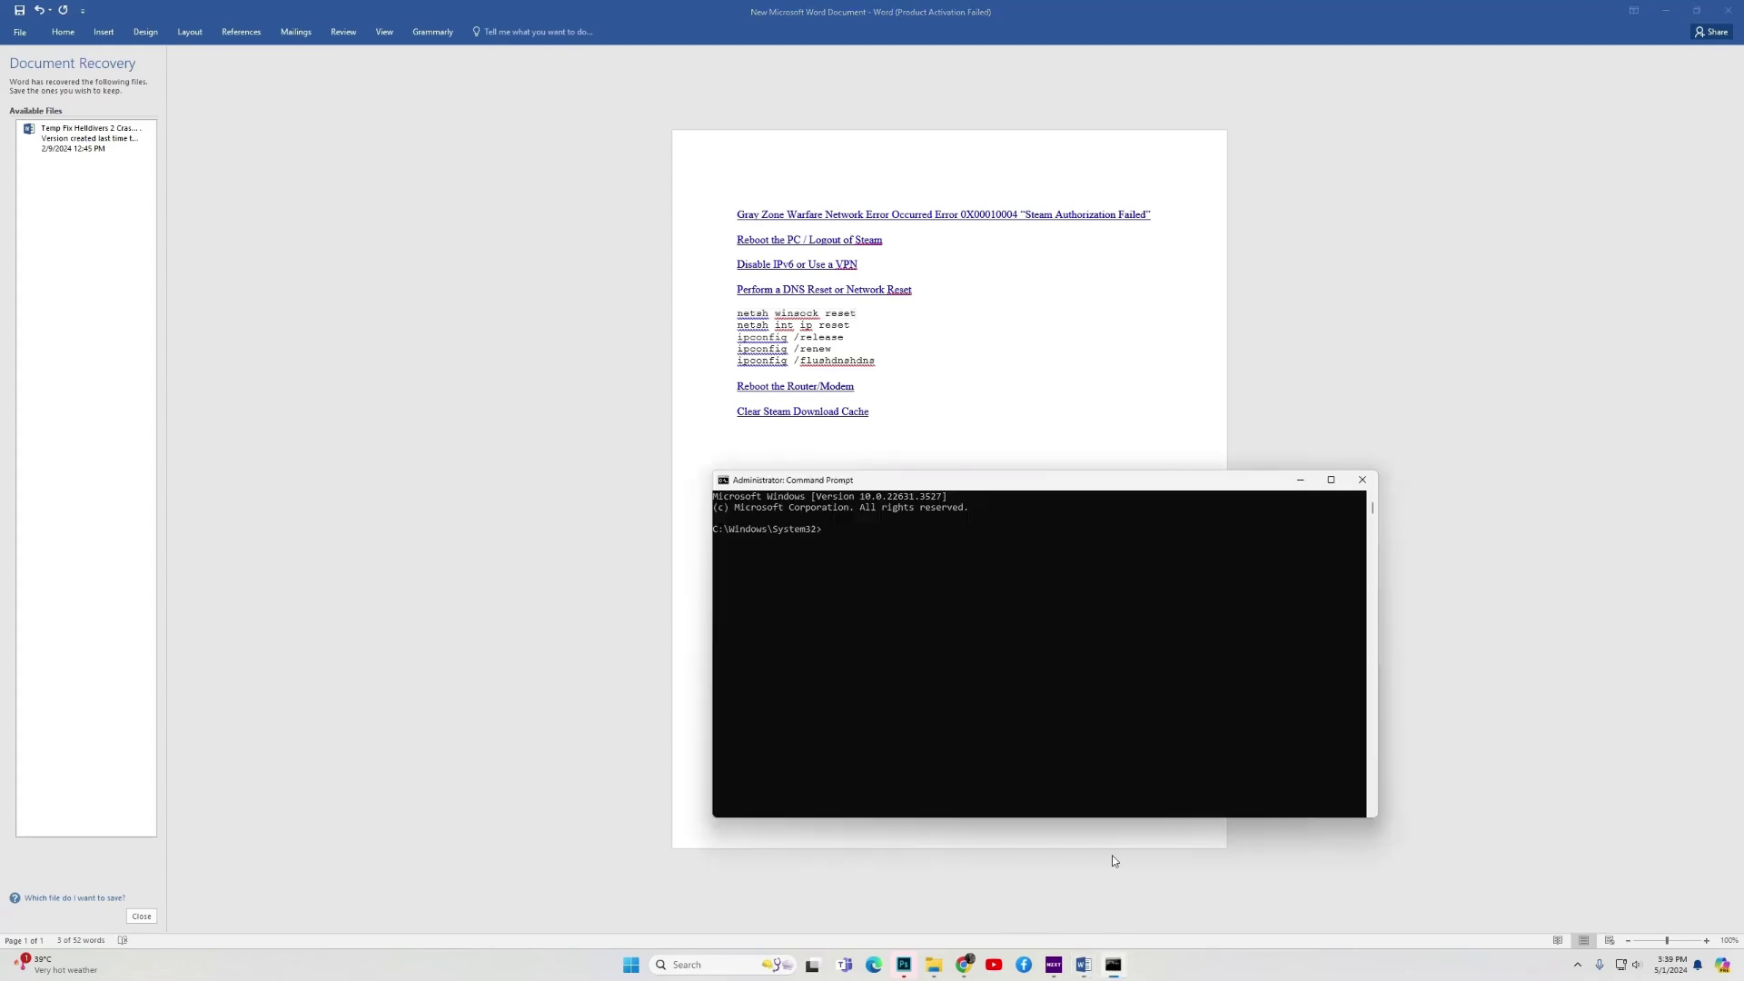
key("ctrl+v")
key("Return")
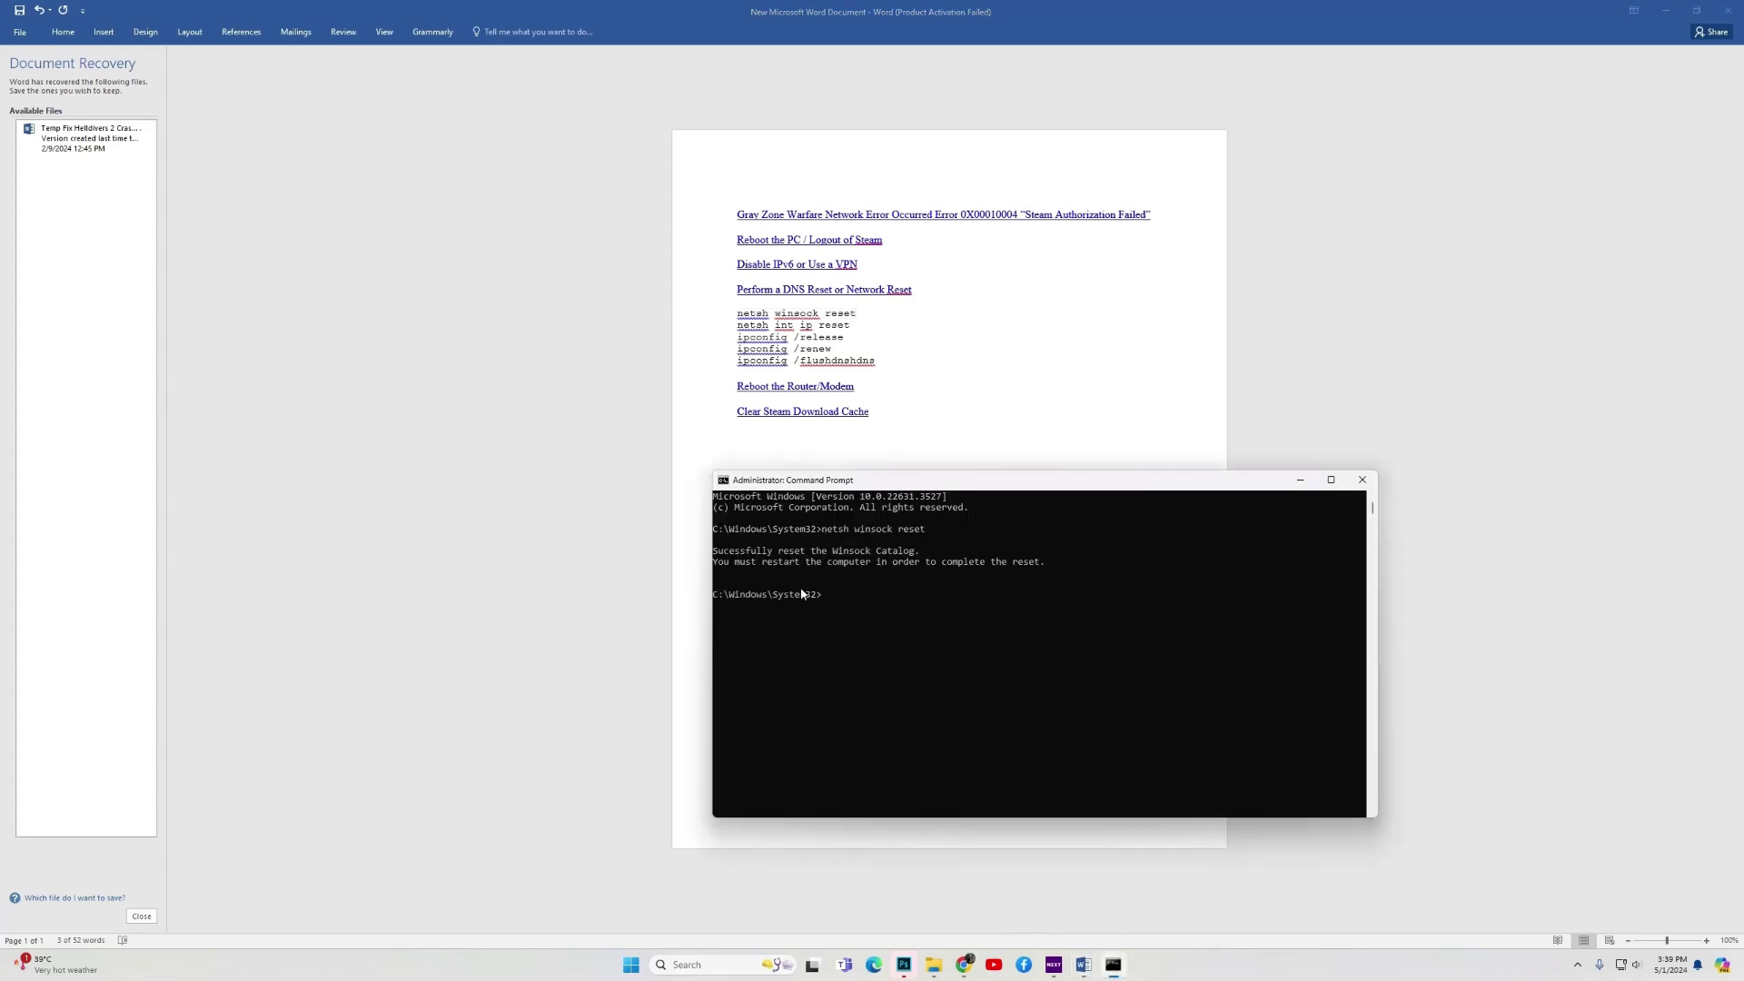
key("alt+Tab")
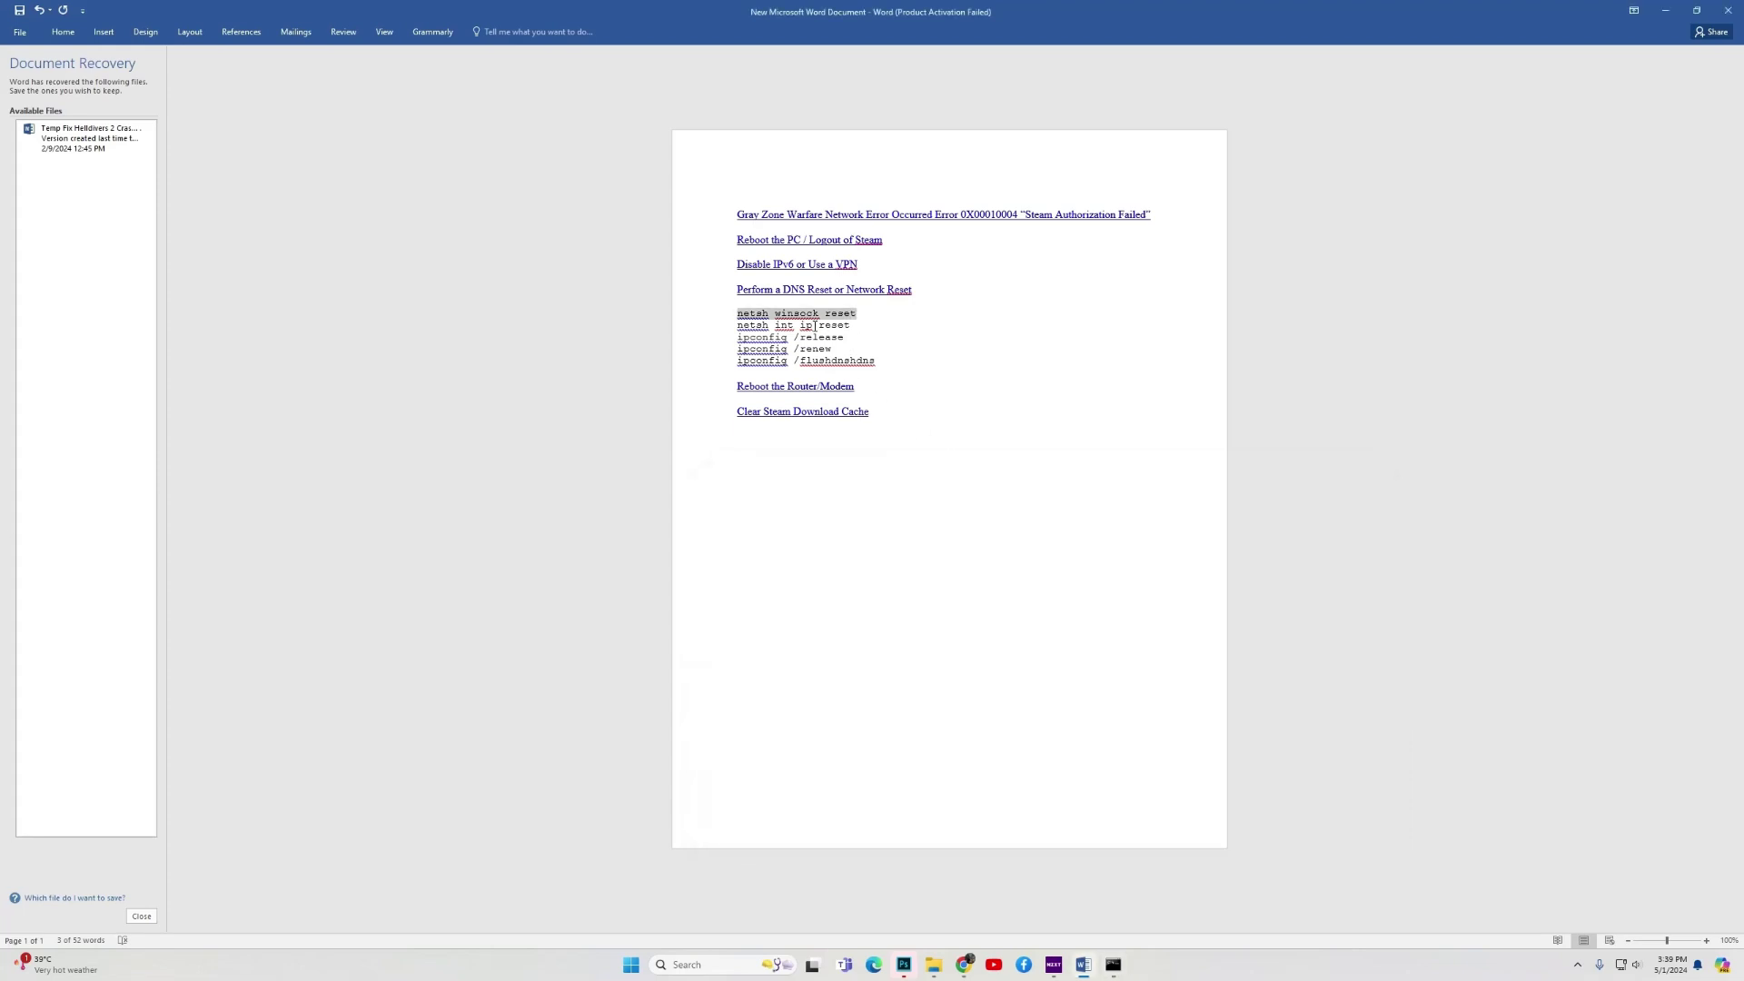
left_click_drag(851, 325, 751, 328)
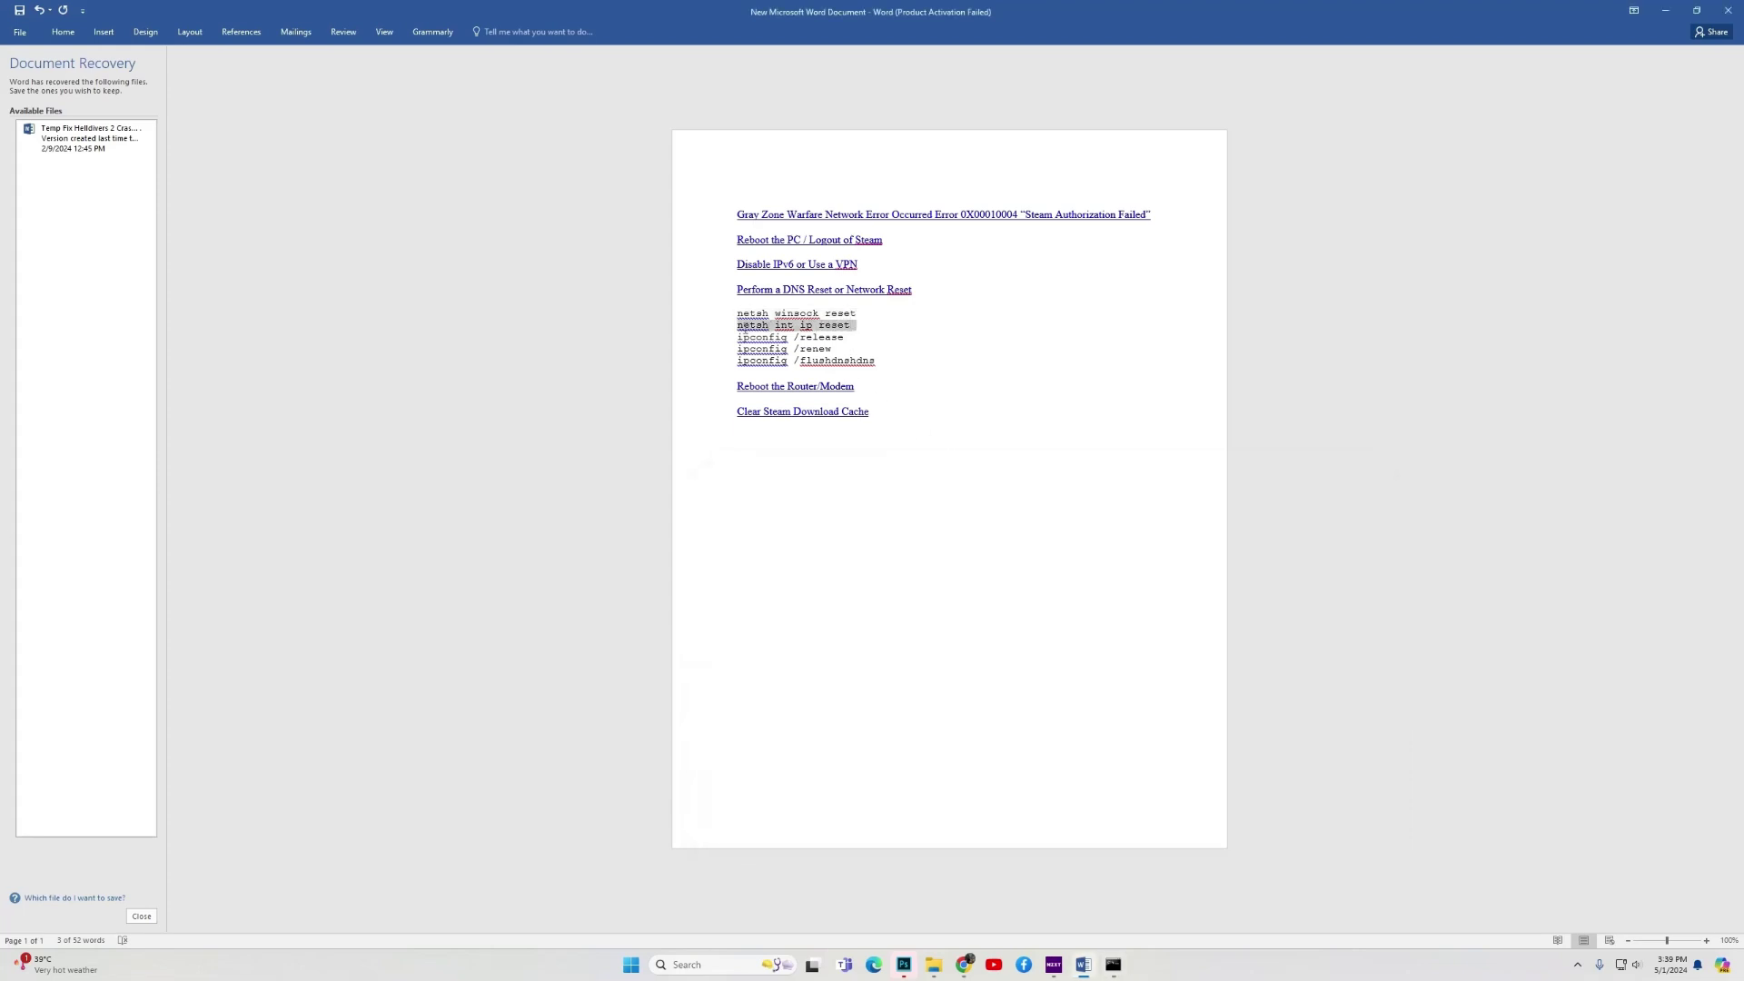
key("alt+Tab")
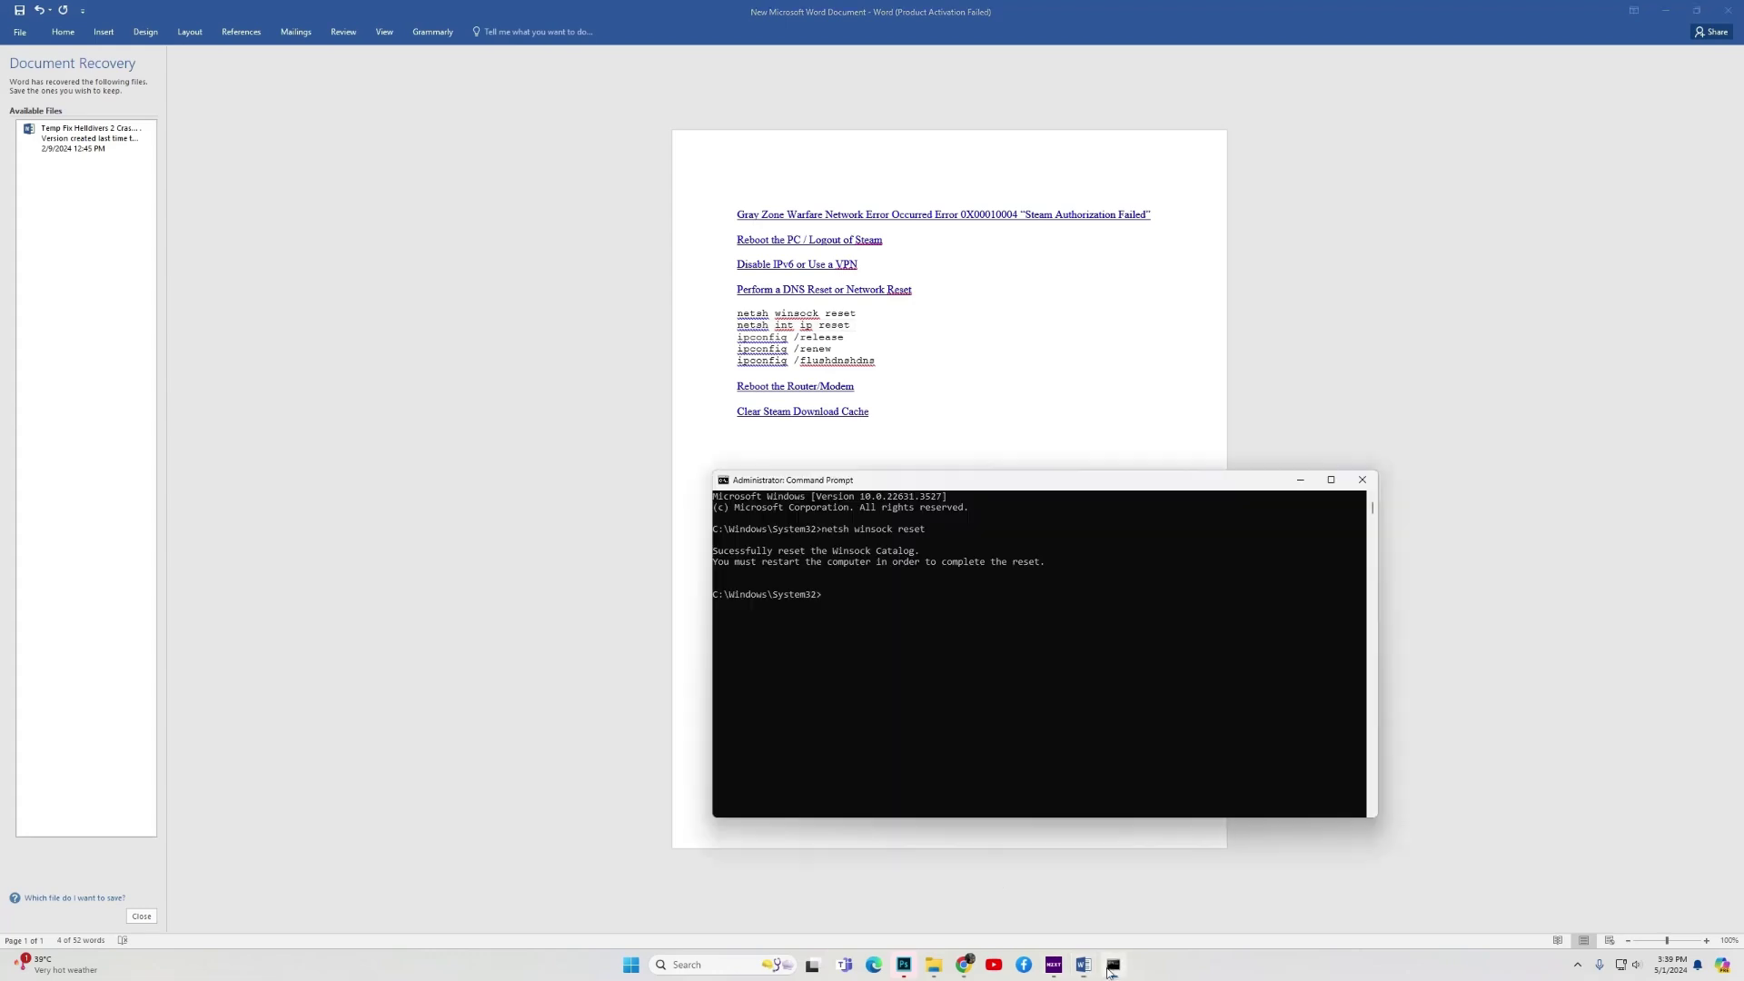
key("ctrl+v")
key("Return")
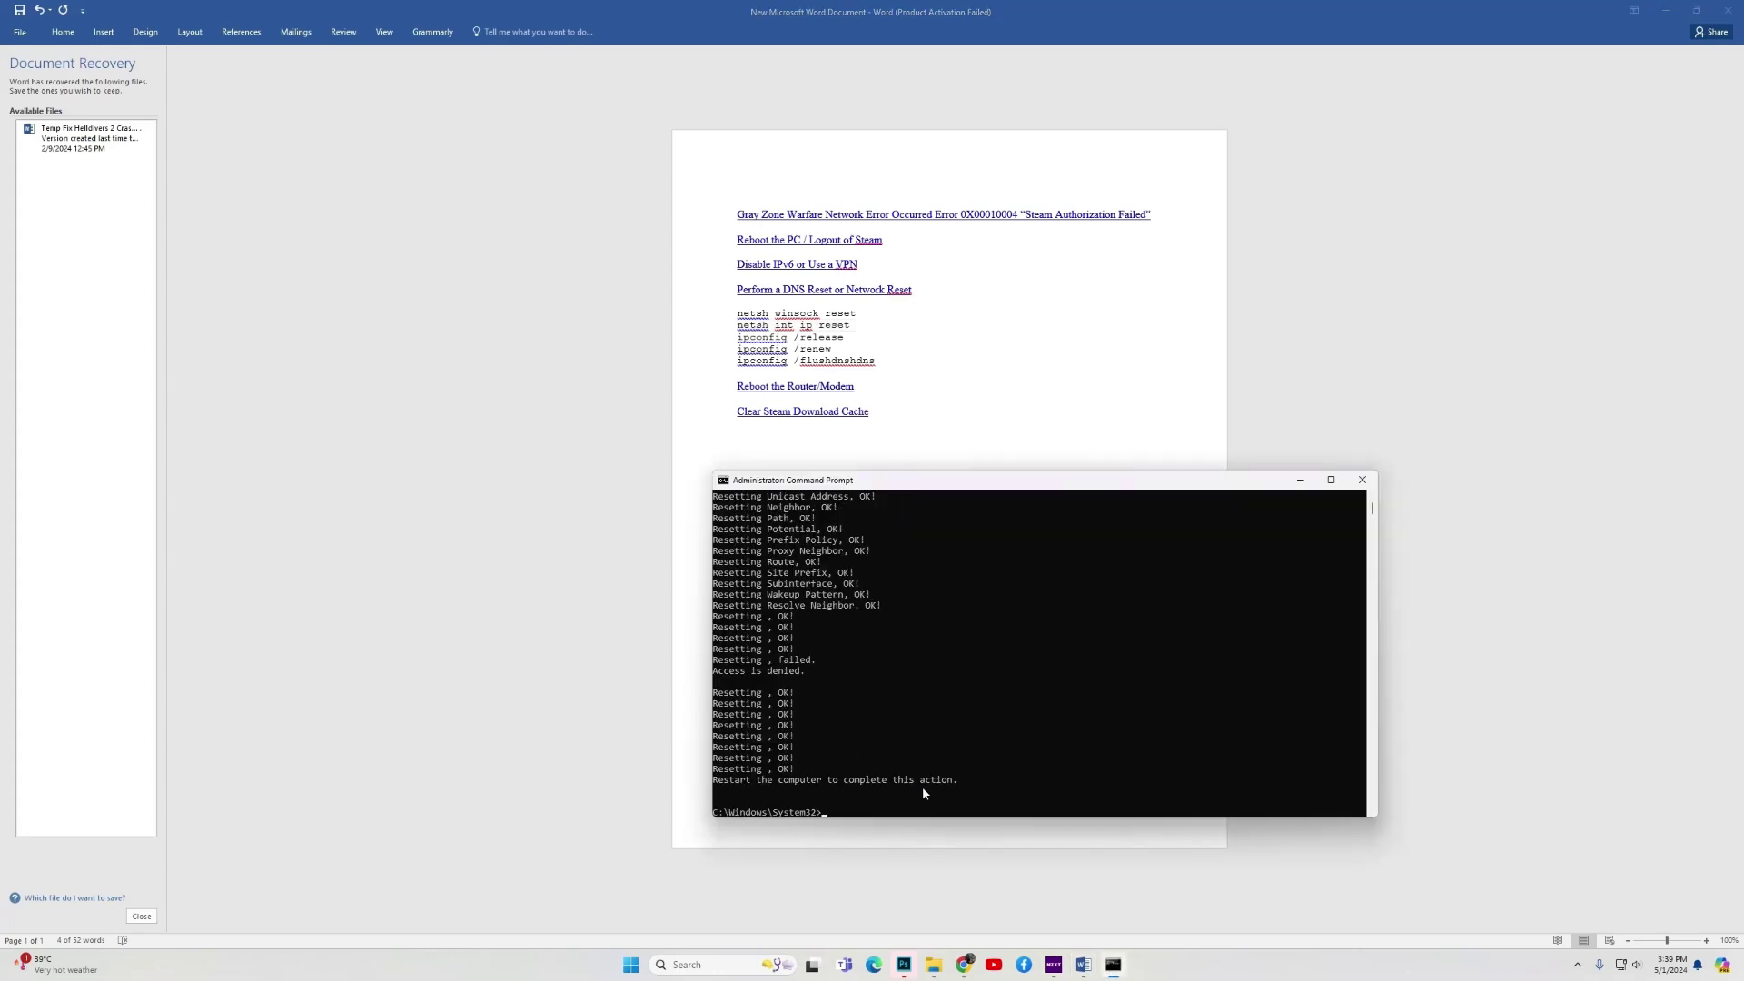
Copy ipconfig /release and ipconfig /renew from Word and run them in the prompt.
key("alt+Tab")
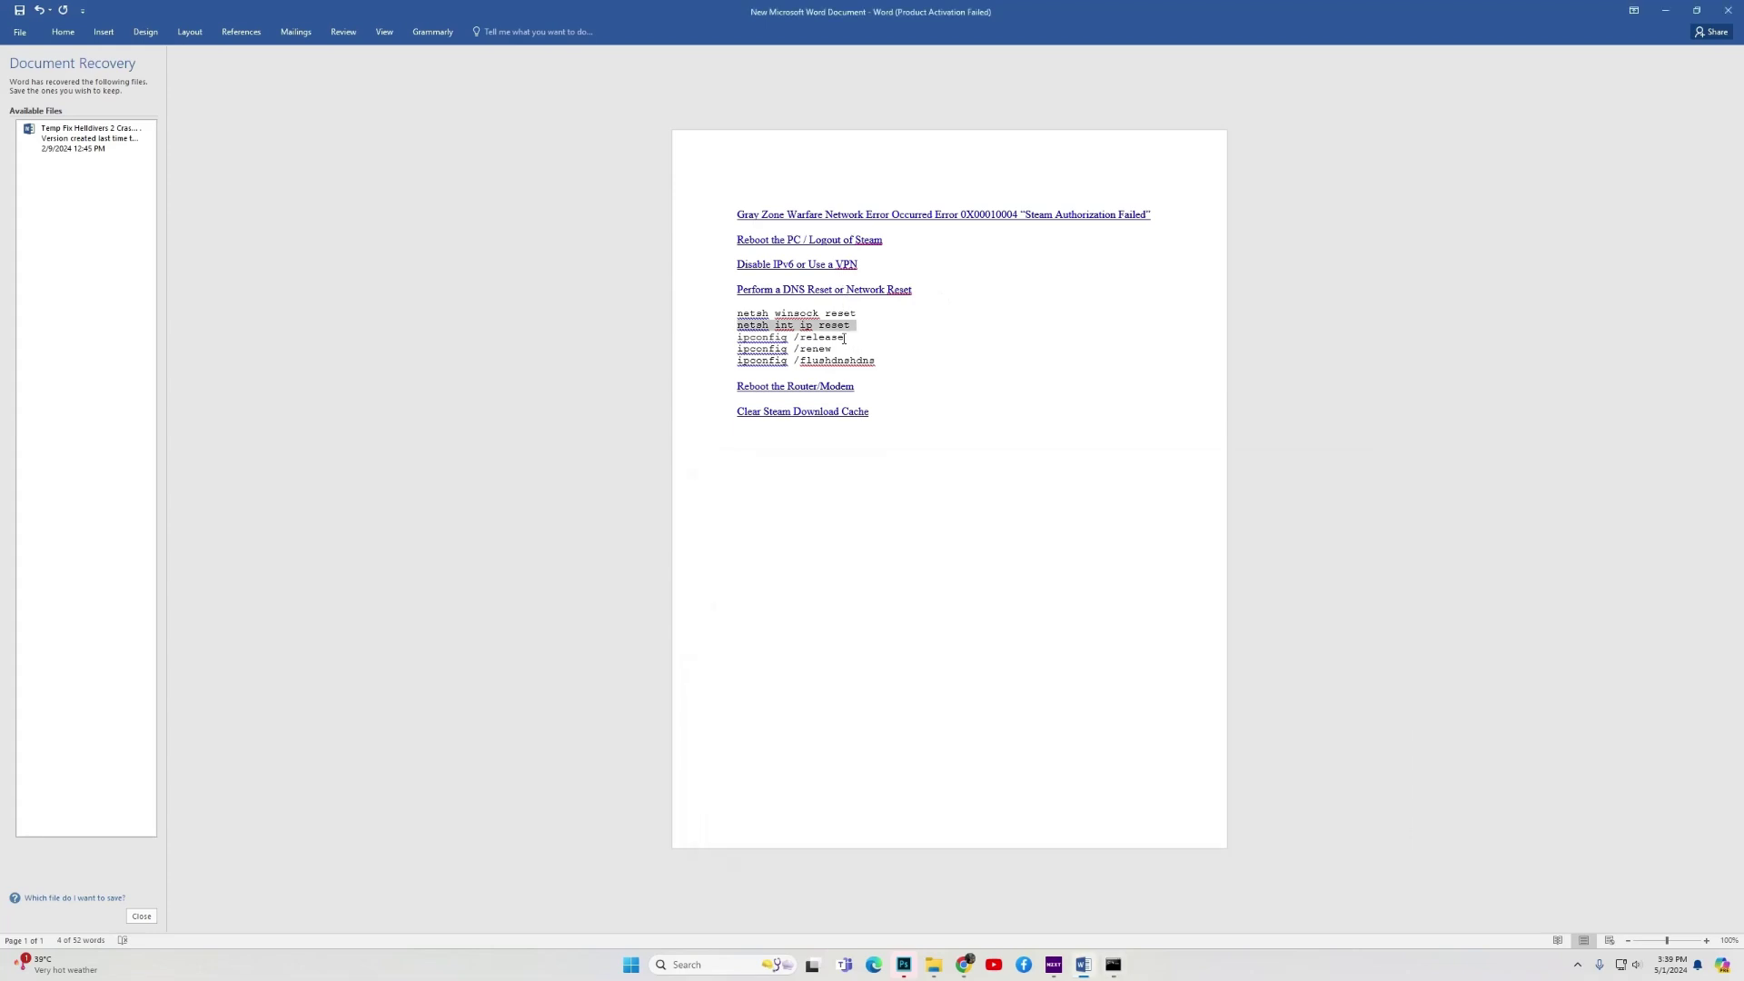
triple_click(844, 339)
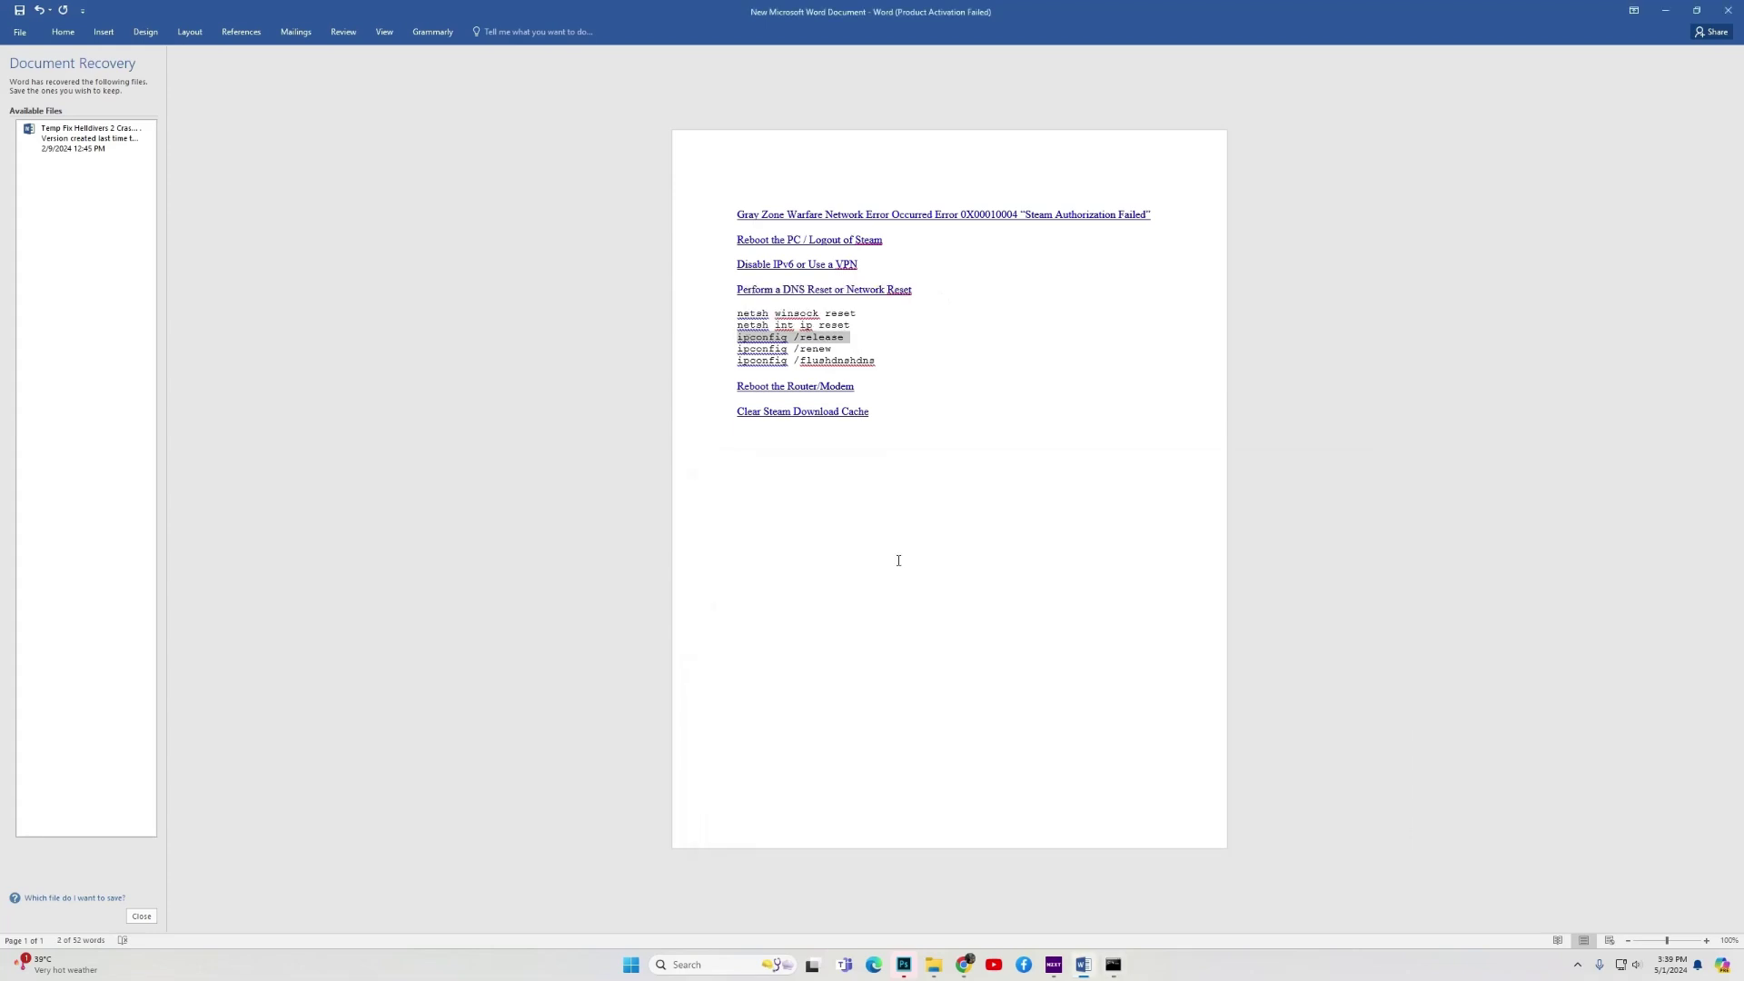
left_click(1114, 965)
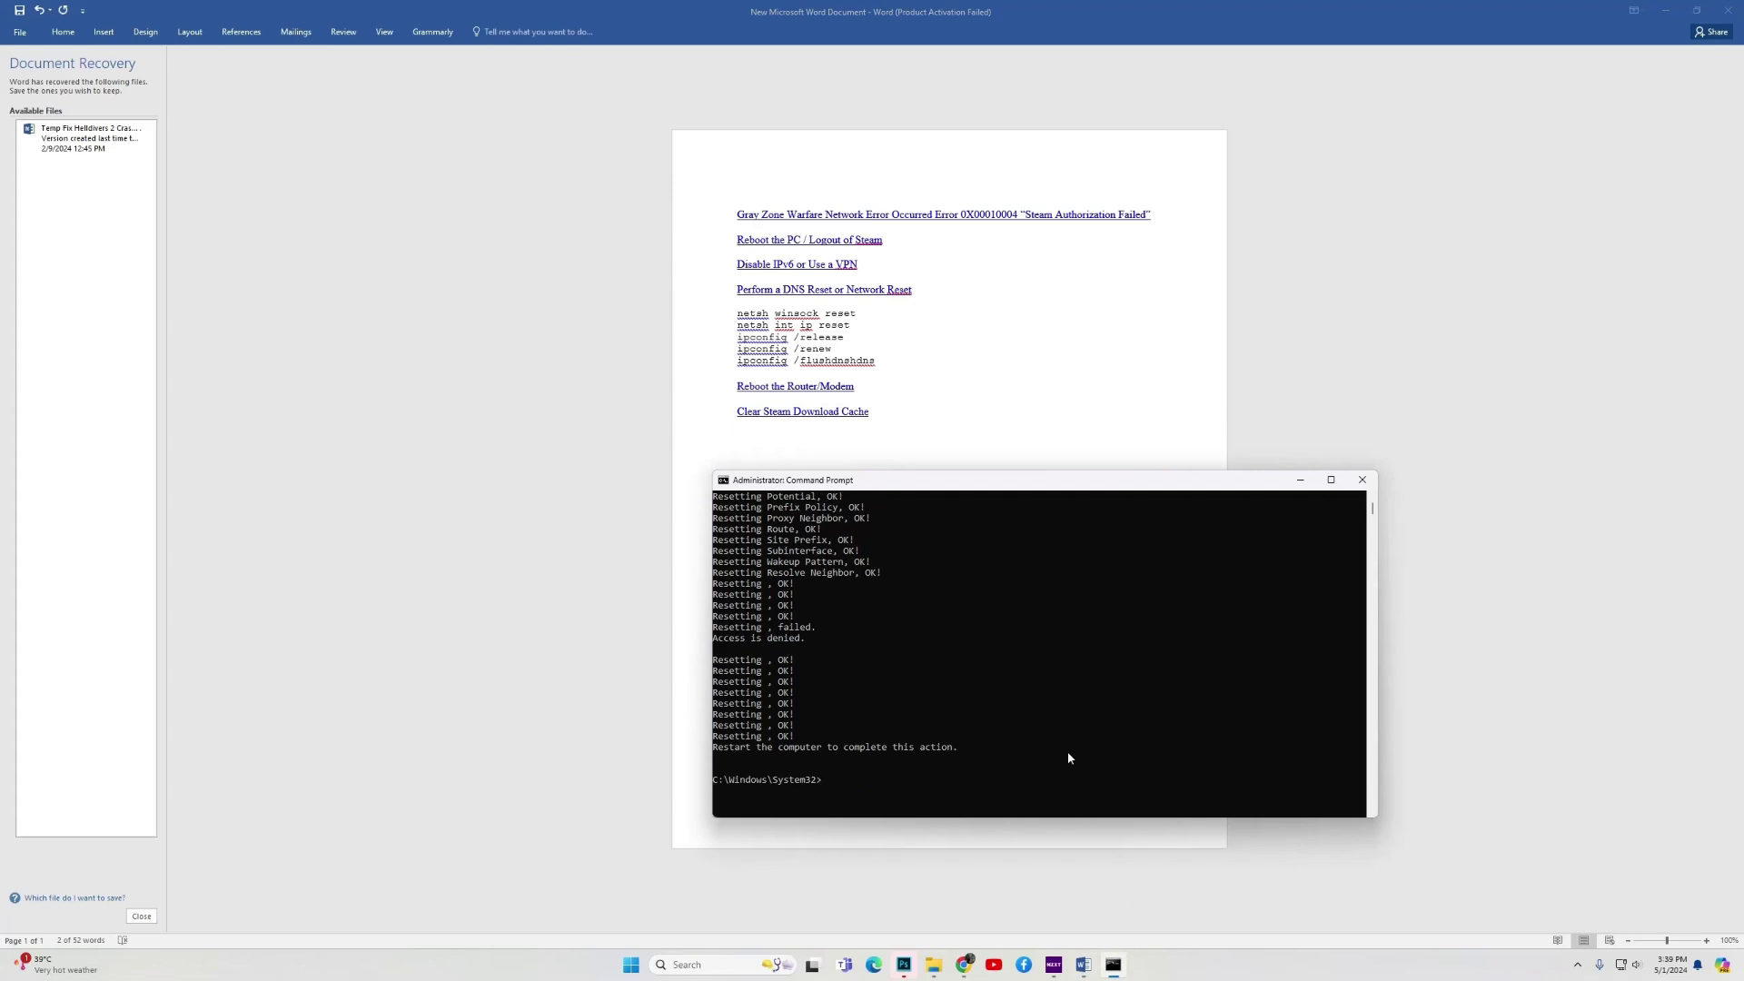
scroll(1066, 757, "down", 2)
type("ipconfig /release")
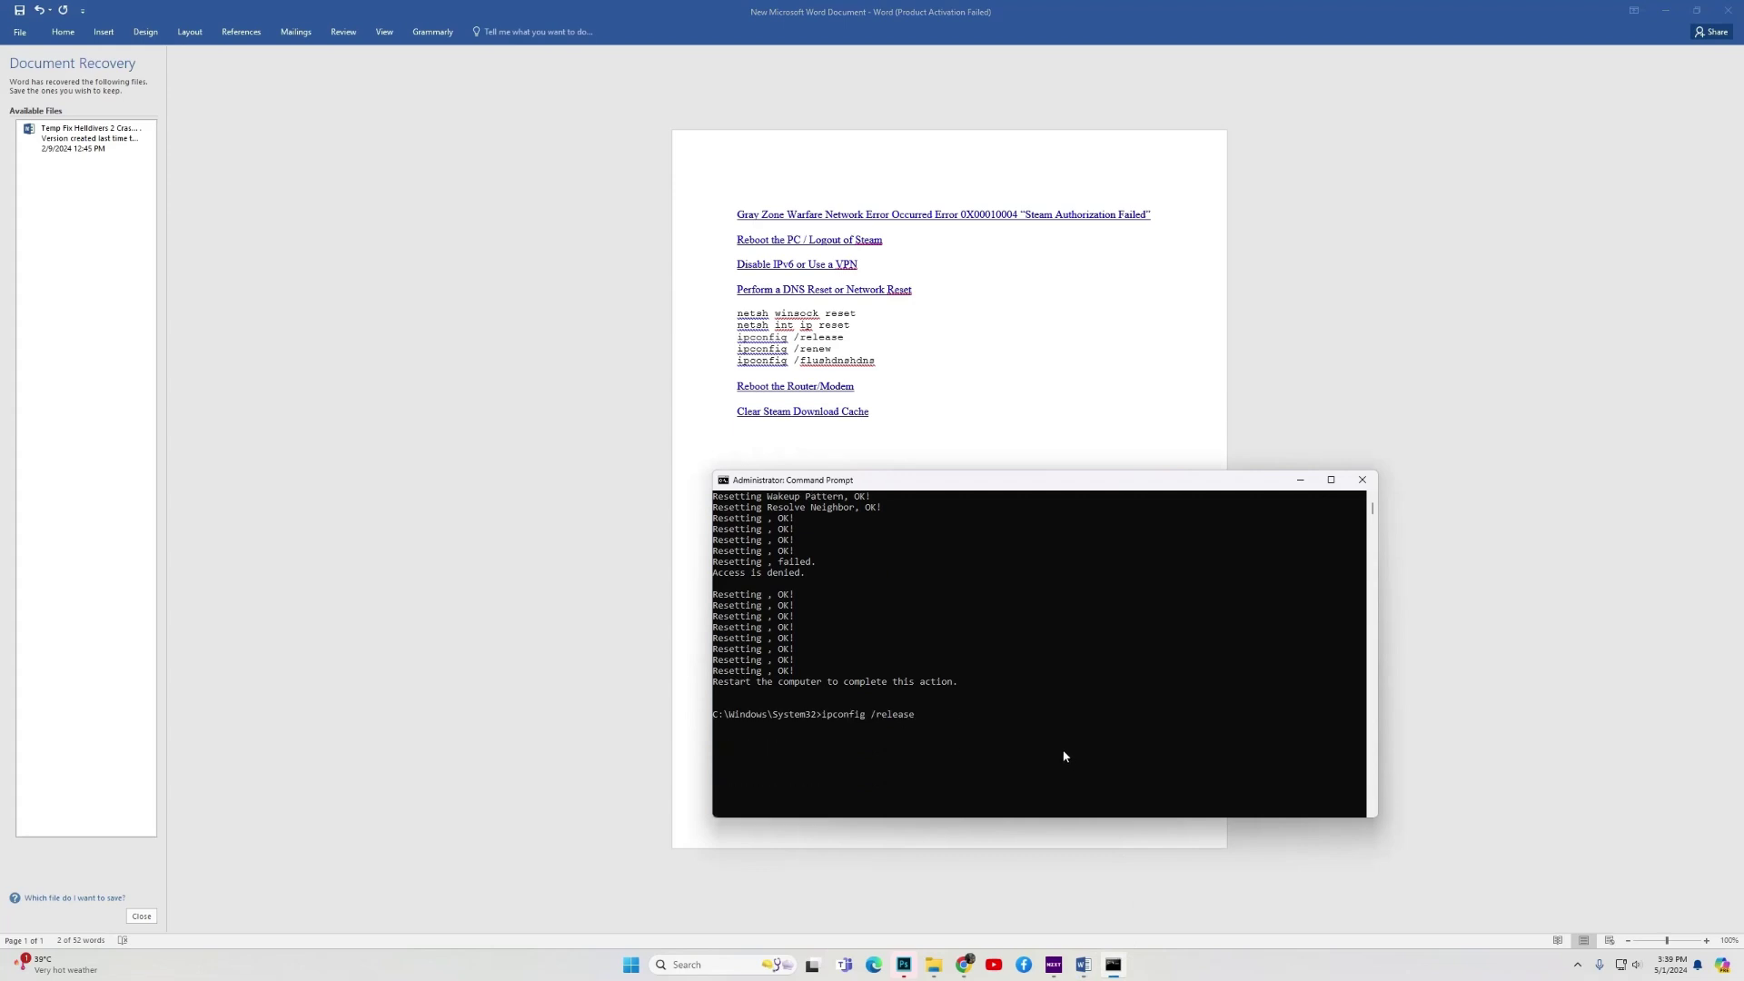
key("Return")
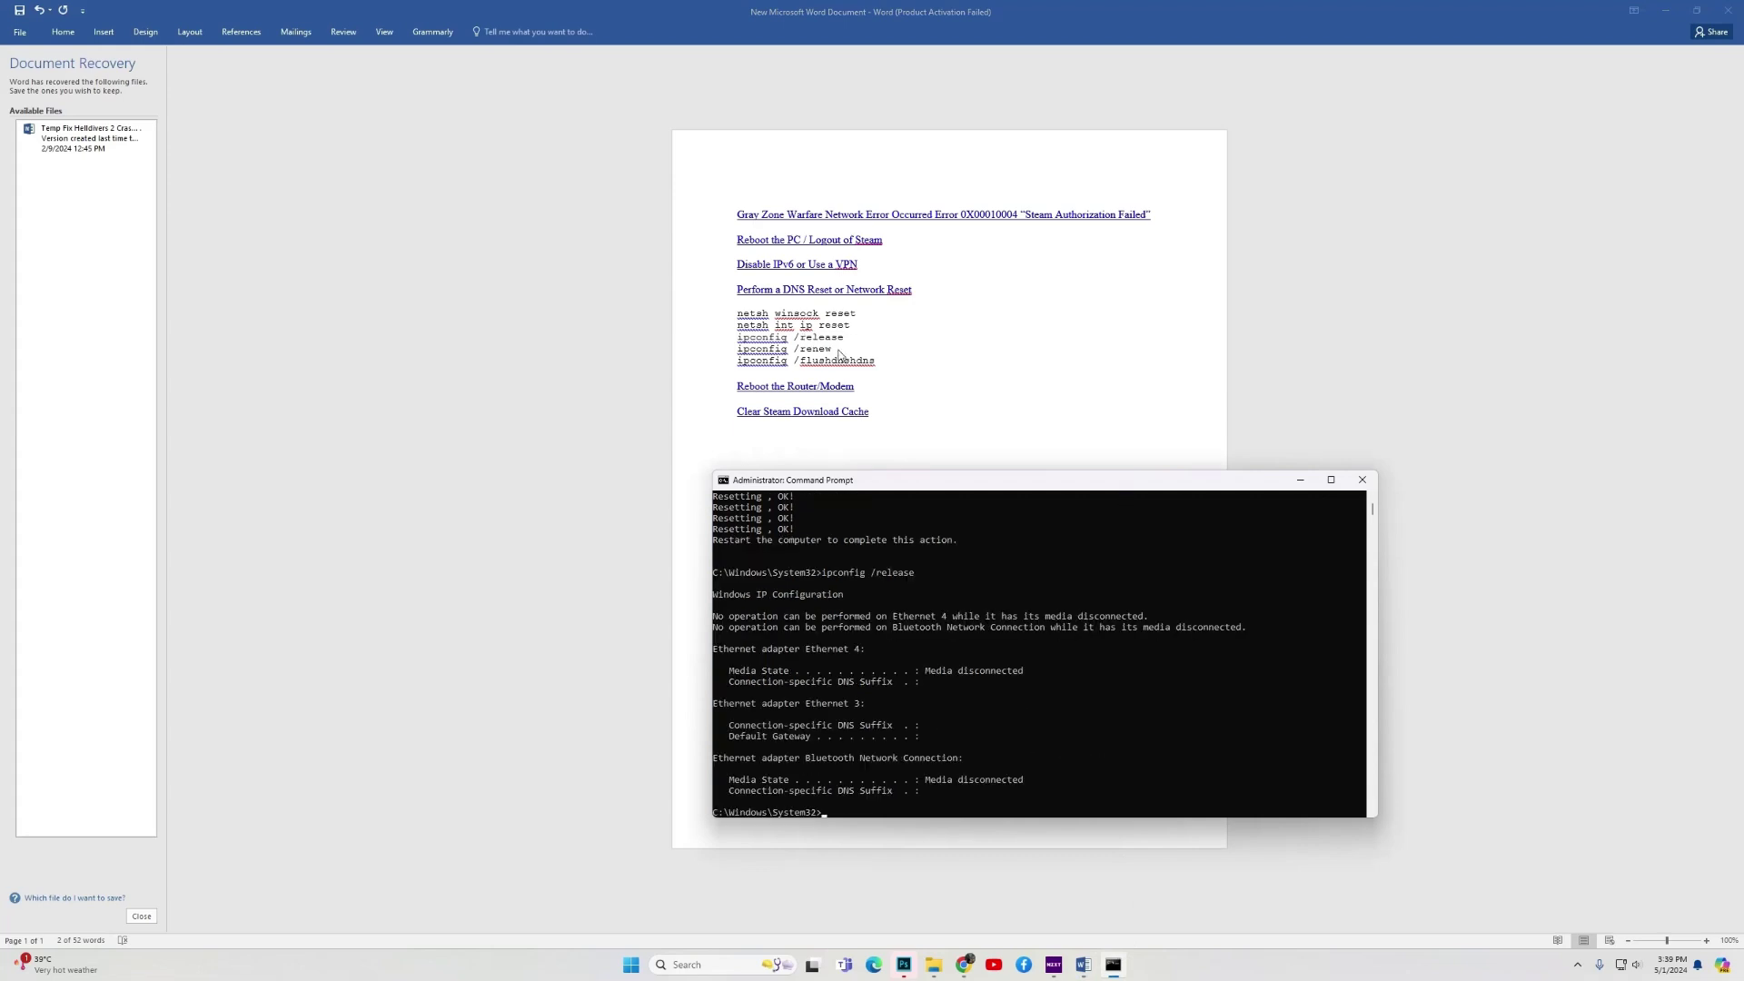
left_click(836, 349)
left_click_drag(837, 349, 738, 351)
key("ctrl+c")
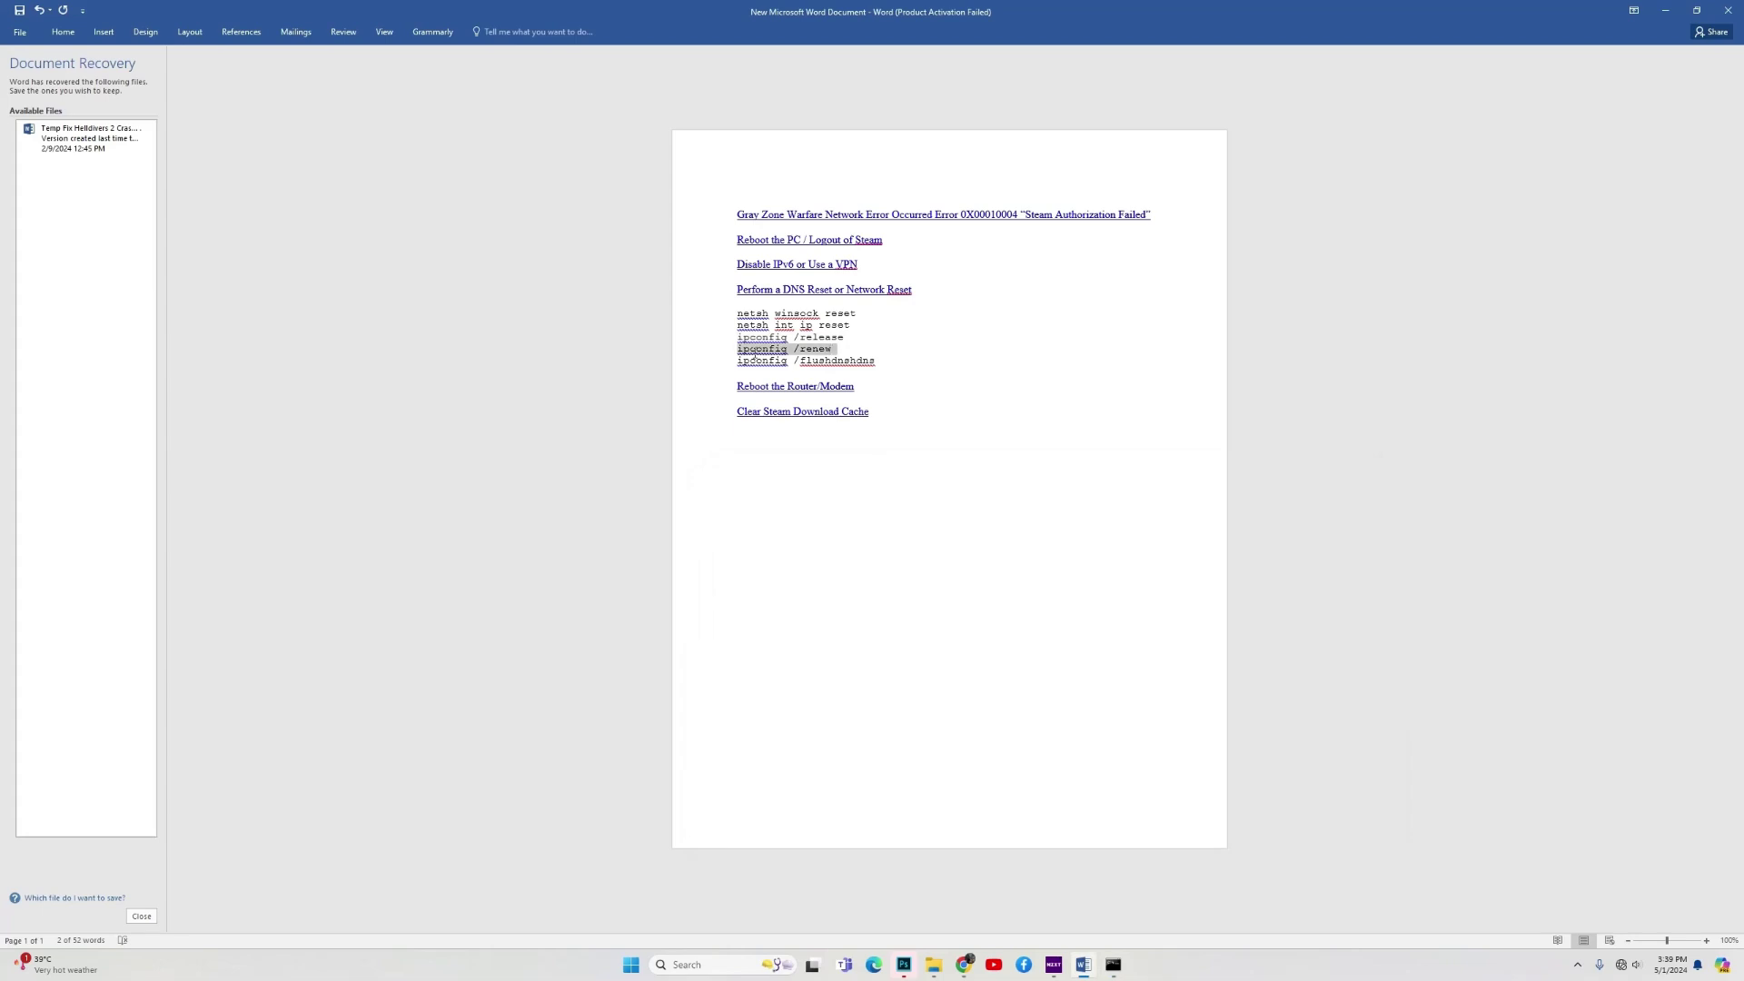
left_click(1126, 970)
scroll(1057, 768, "down", 4)
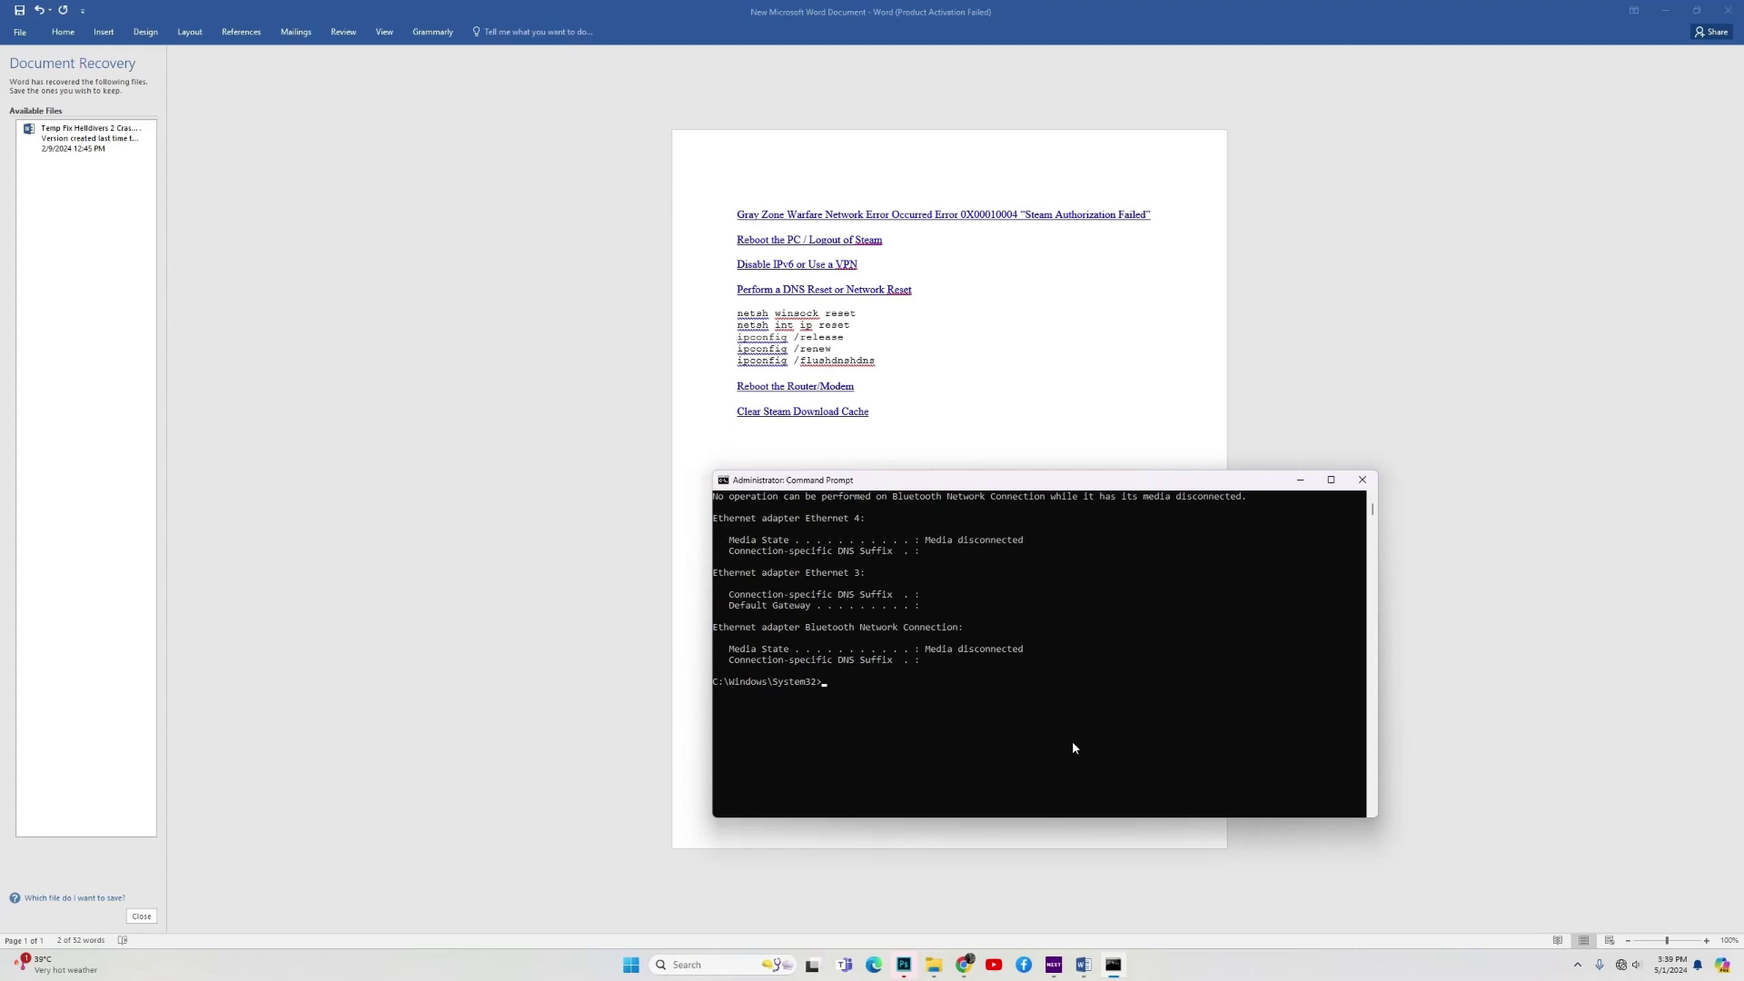
key("ctrl+v")
key("Return")
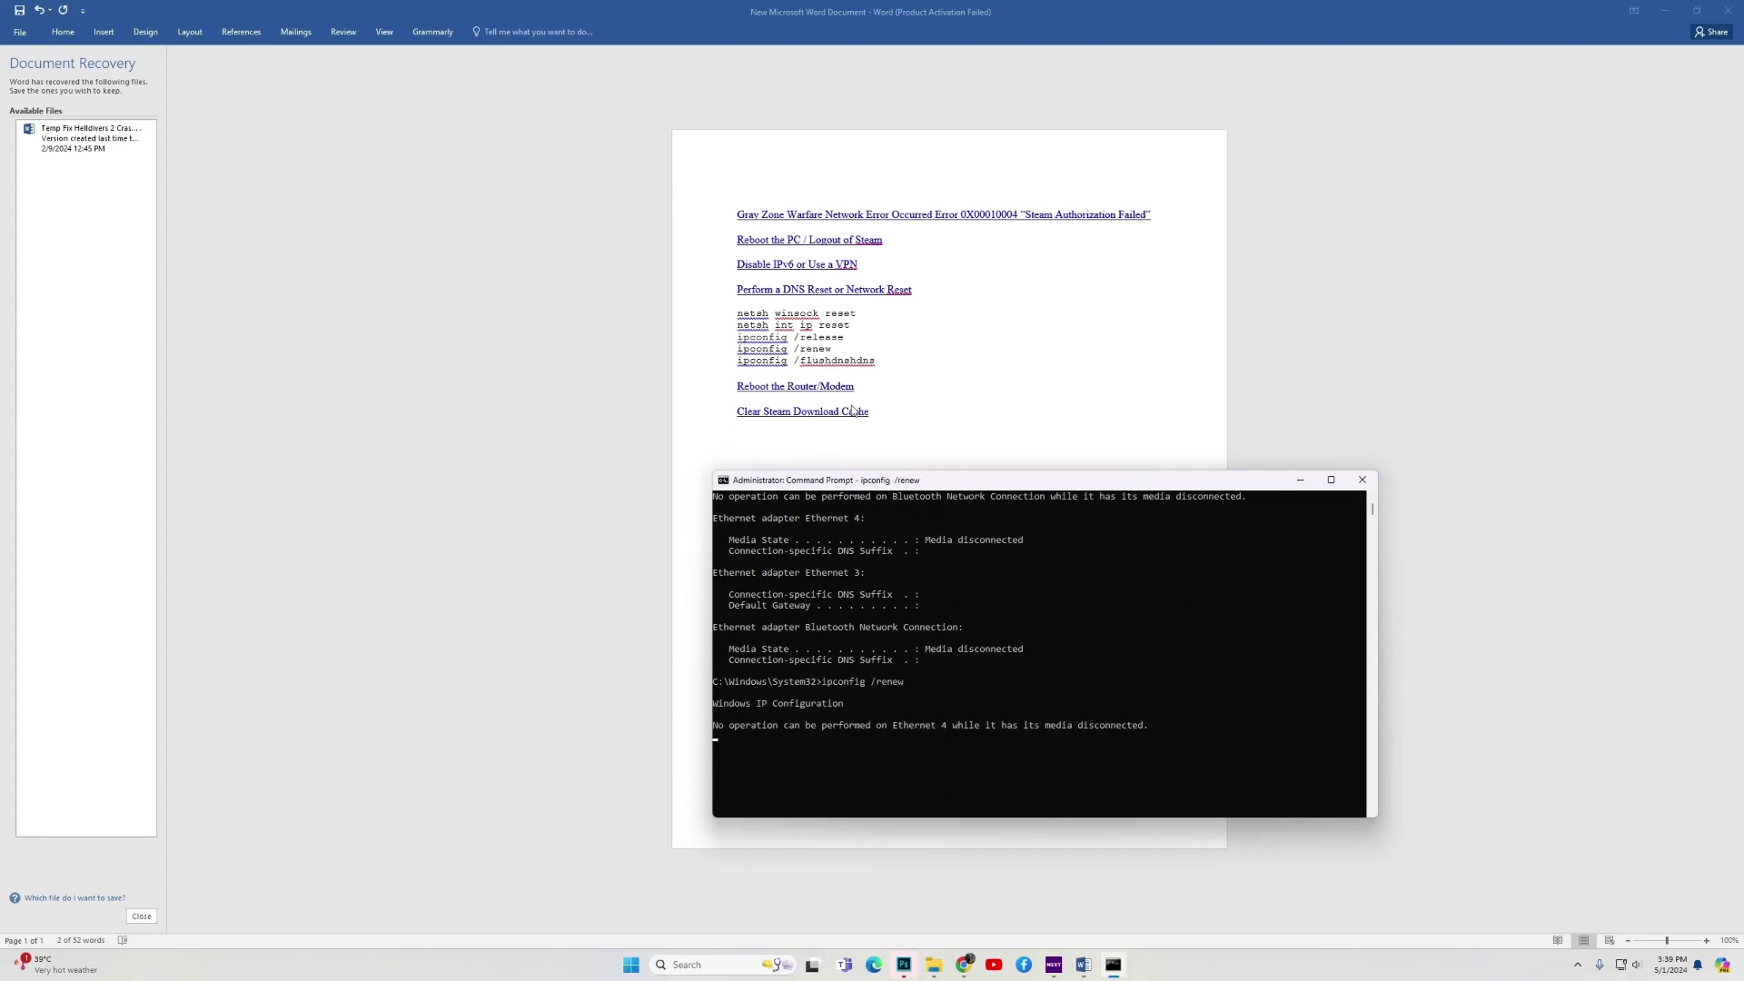
Paste and run the mistyped ipconfig /flushdns line, which prints ipconfig usage help.
left_click(885, 362)
left_click_drag(883, 361, 736, 361)
key("ctrl+c")
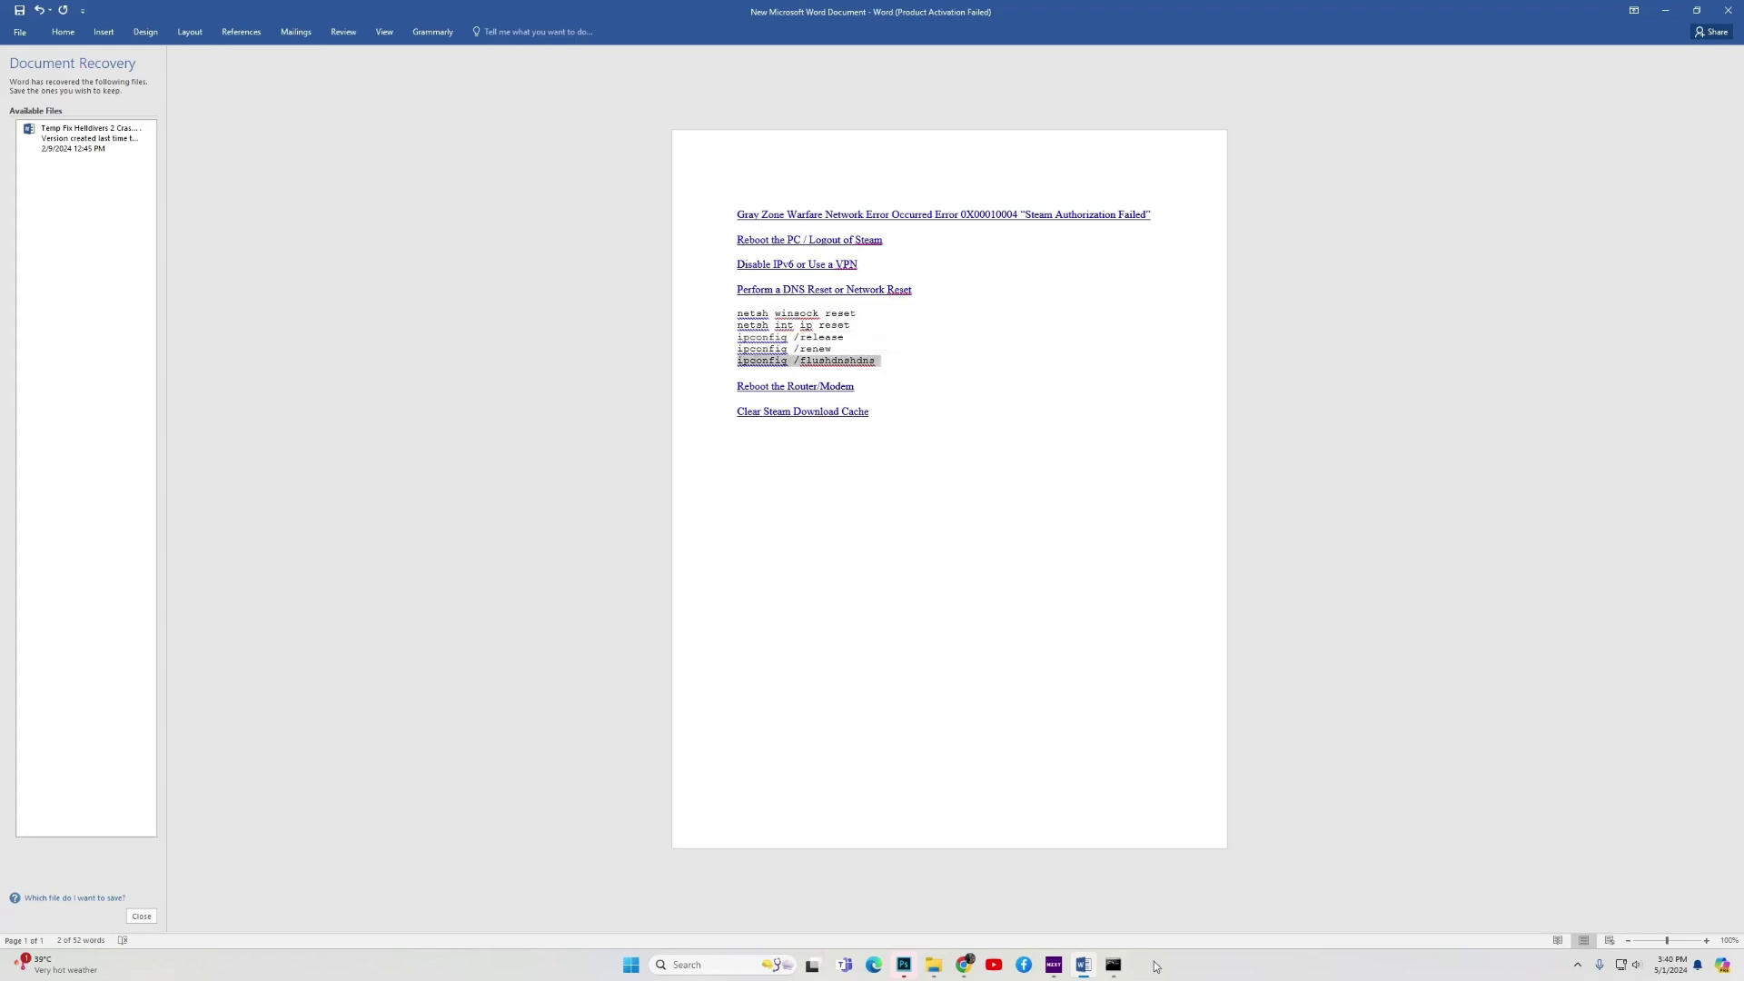
left_click(1113, 964)
right_click(1136, 805)
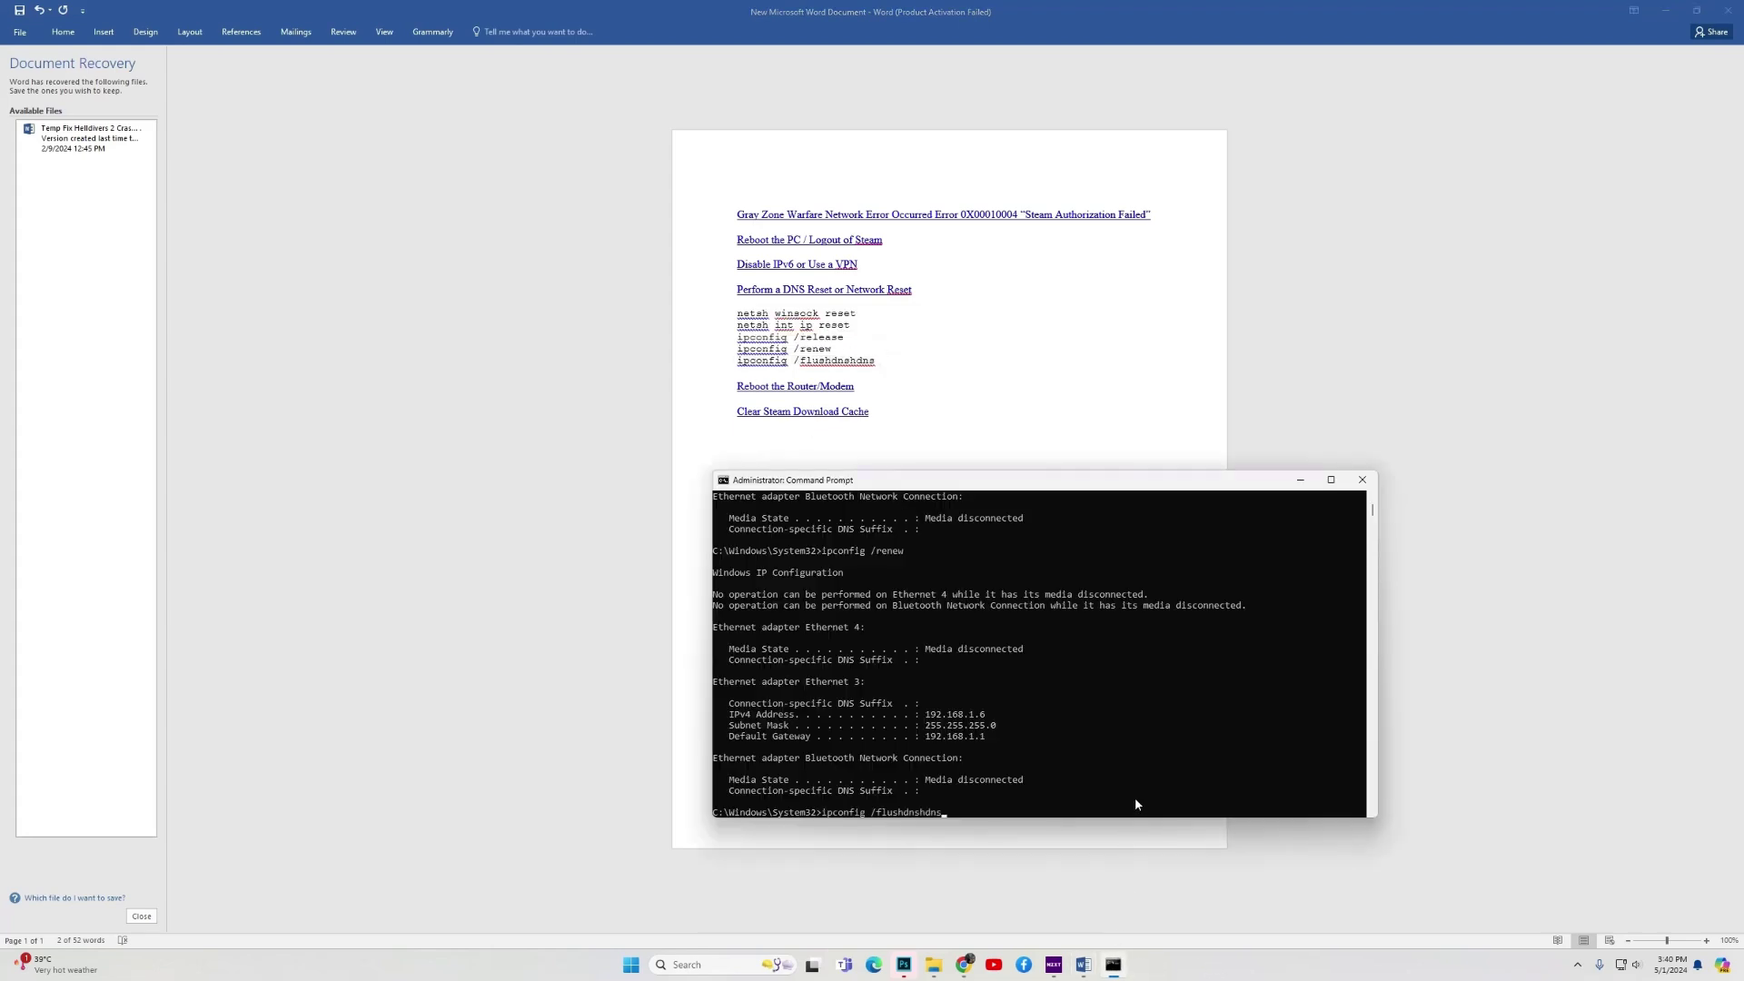
key("Return")
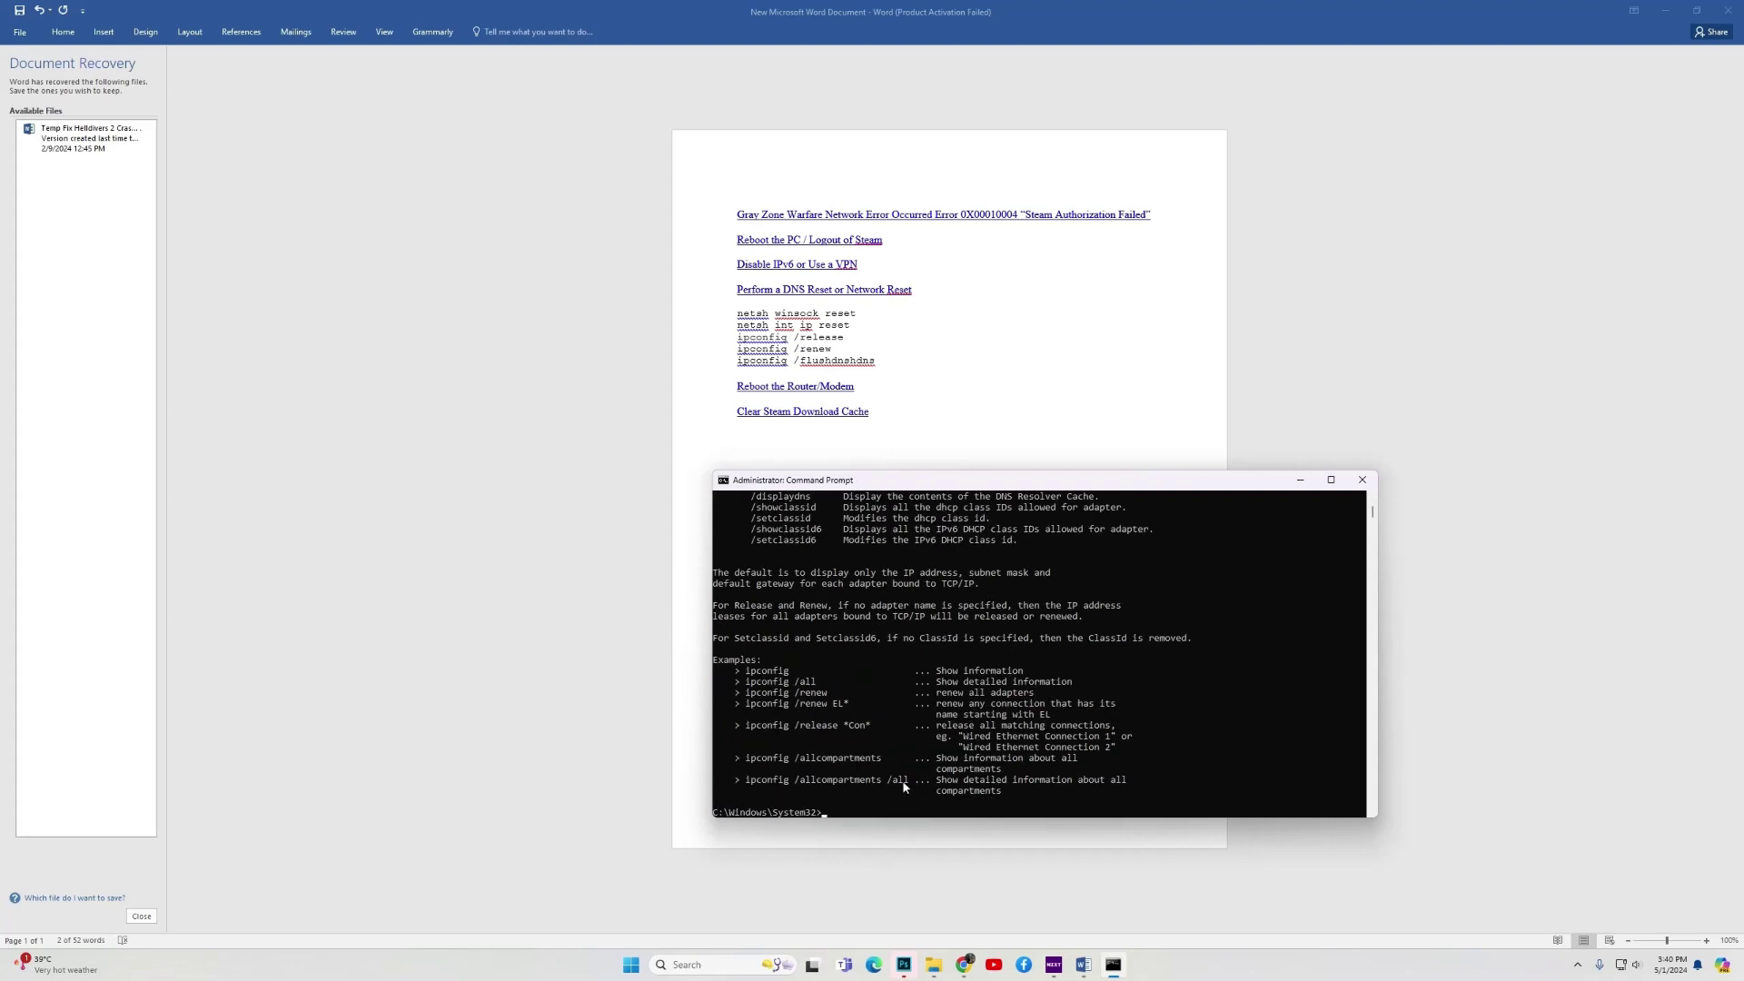
scroll(1186, 733, "down", 2)
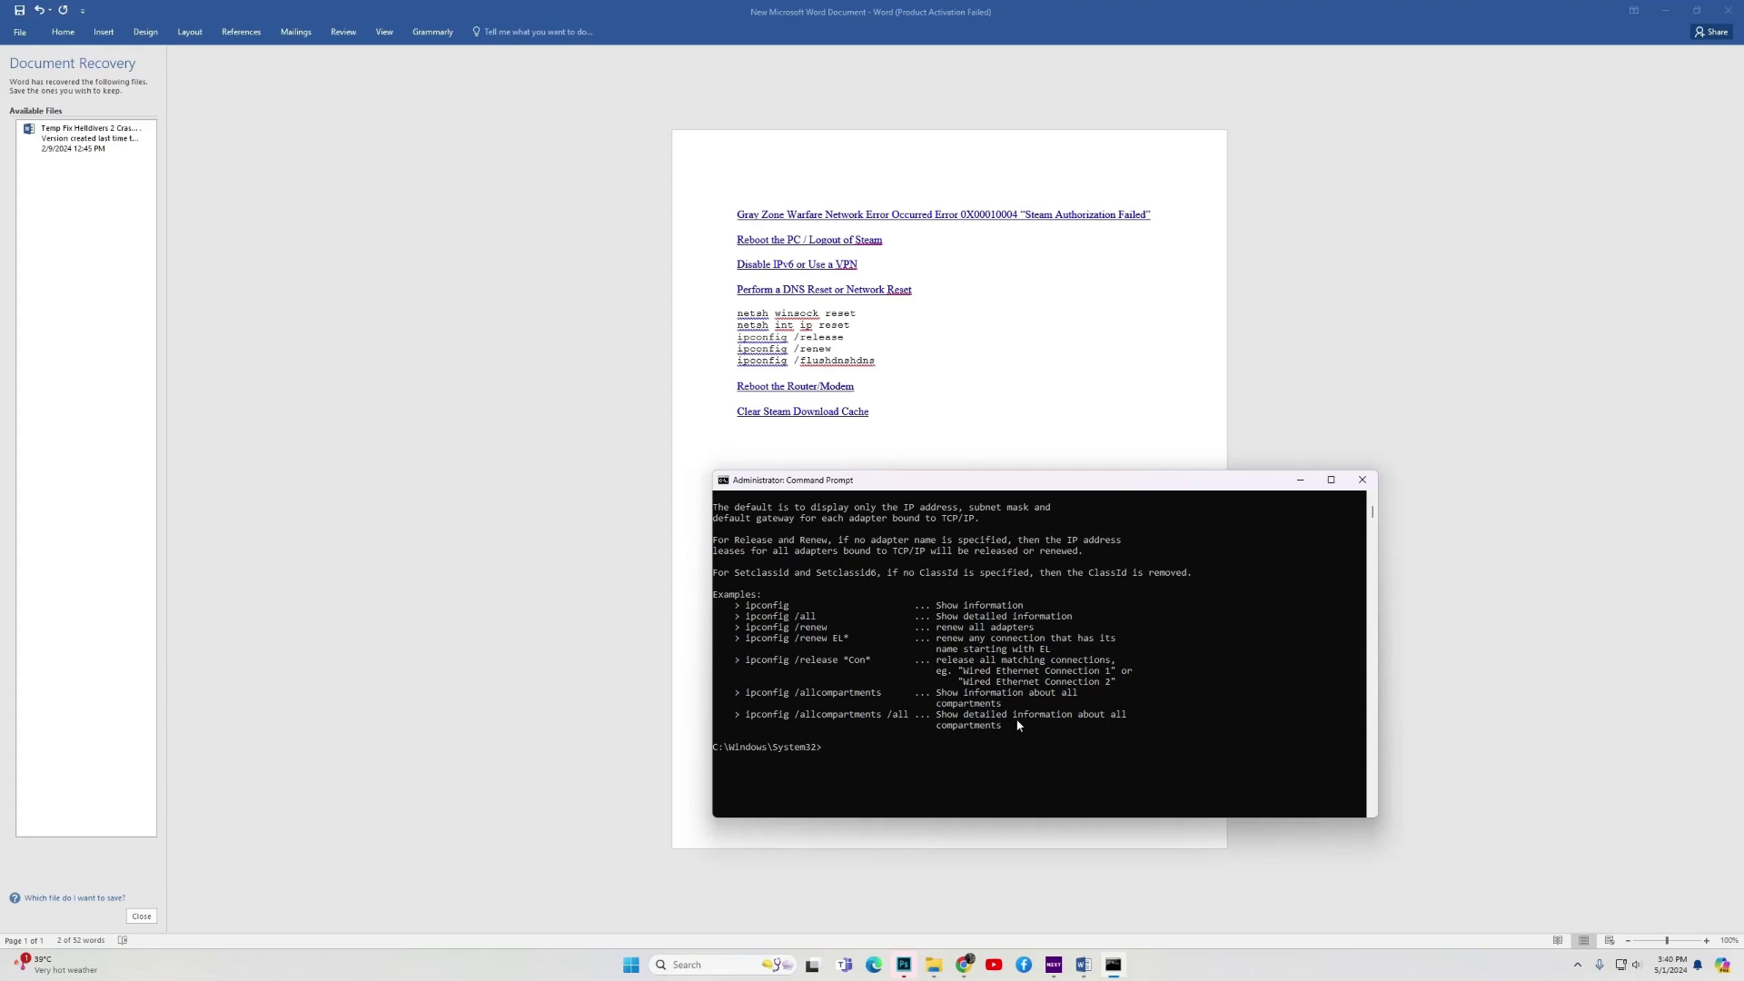
Minimize the admin Command Prompt so the Word fix notes fill the screen.
left_click(1300, 479)
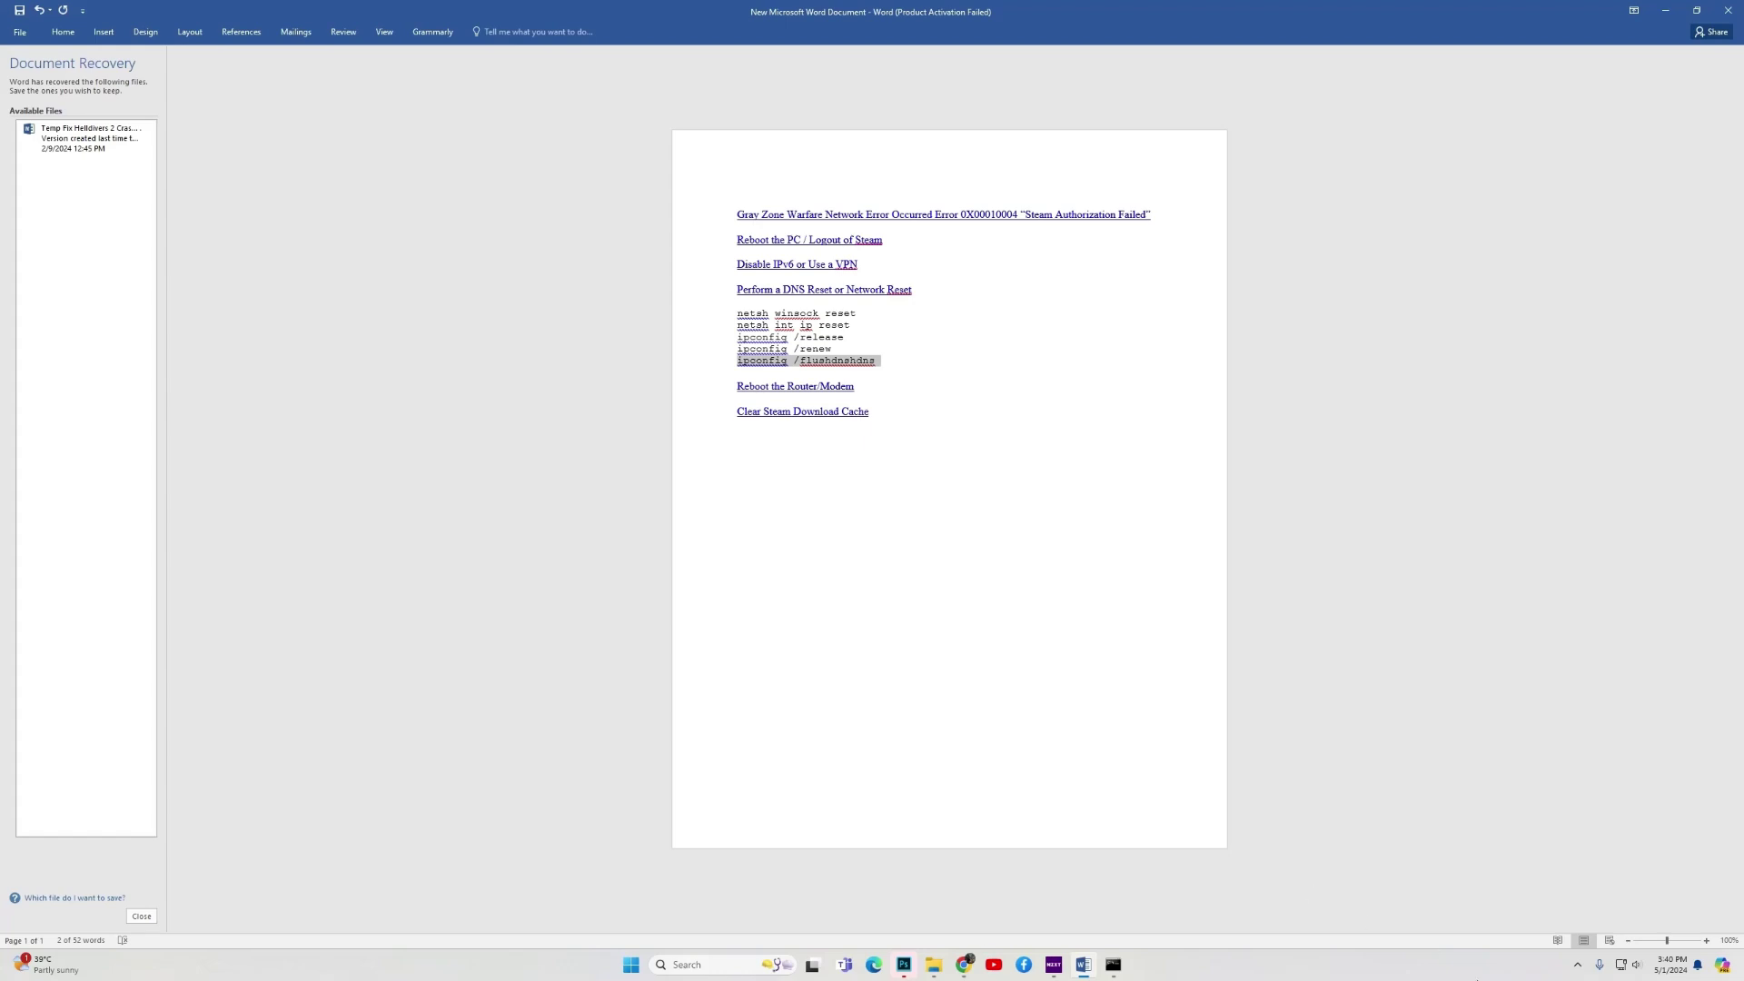
Open Steam from the hidden tray icons and go to Settings > Downloads.
left_click(1578, 969)
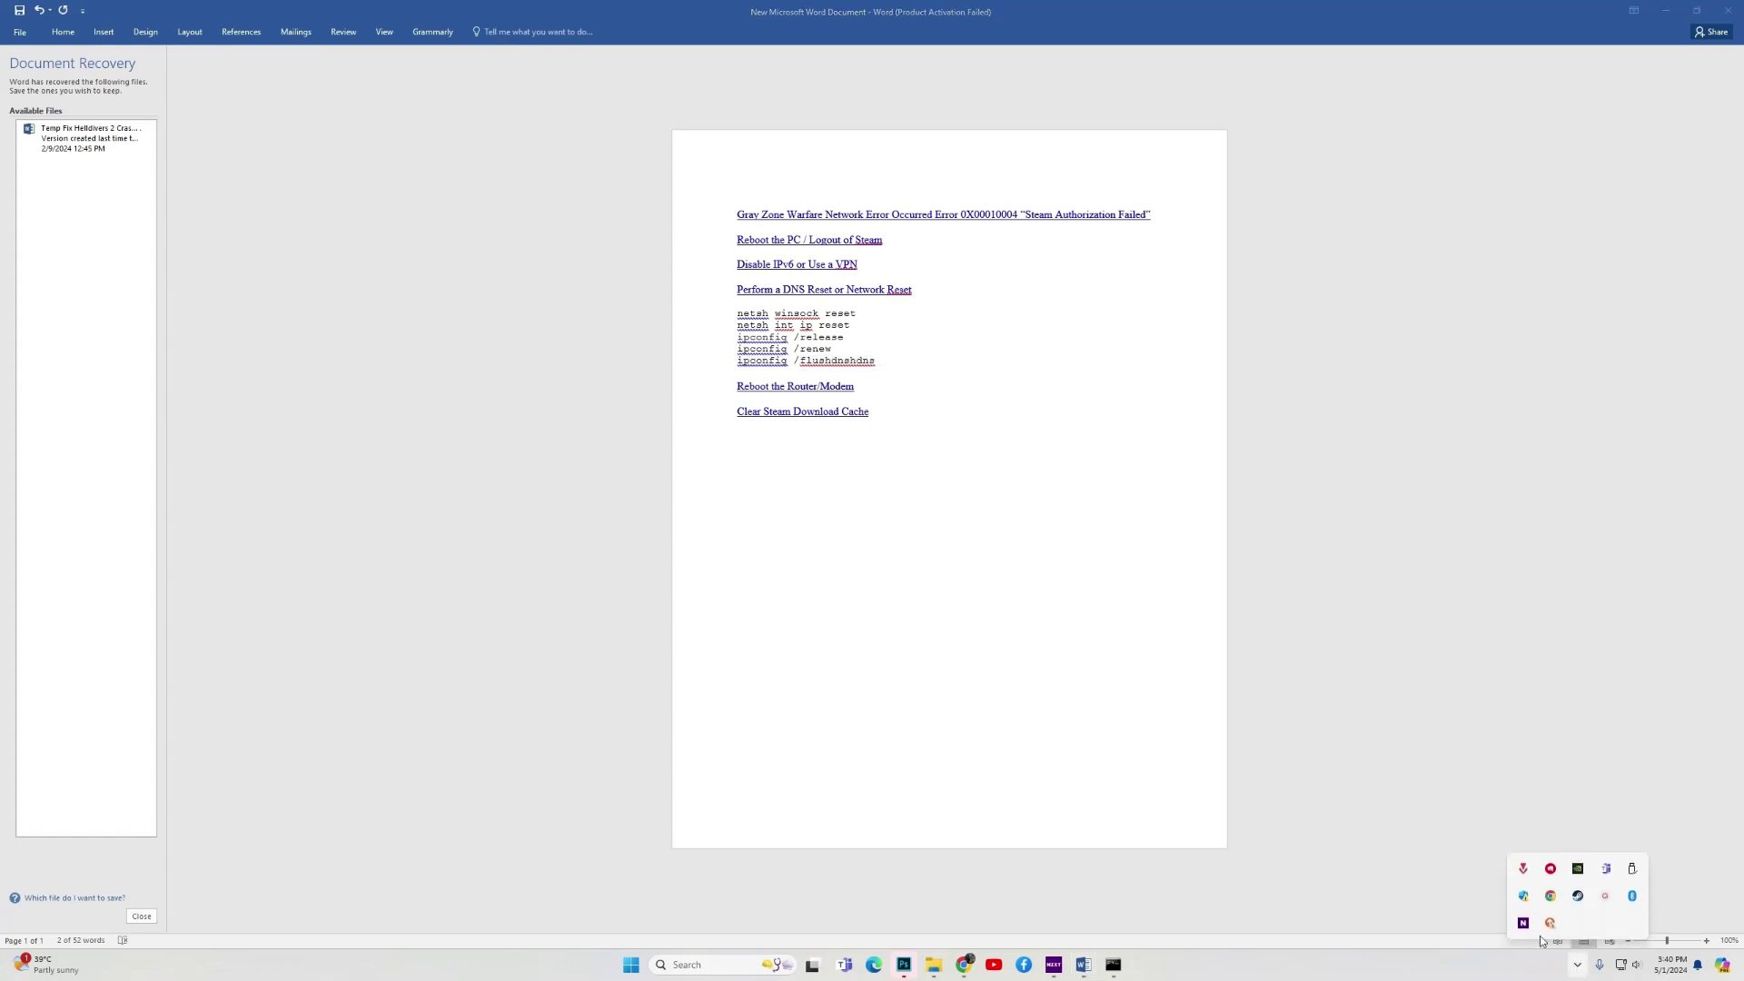
left_click(1579, 897)
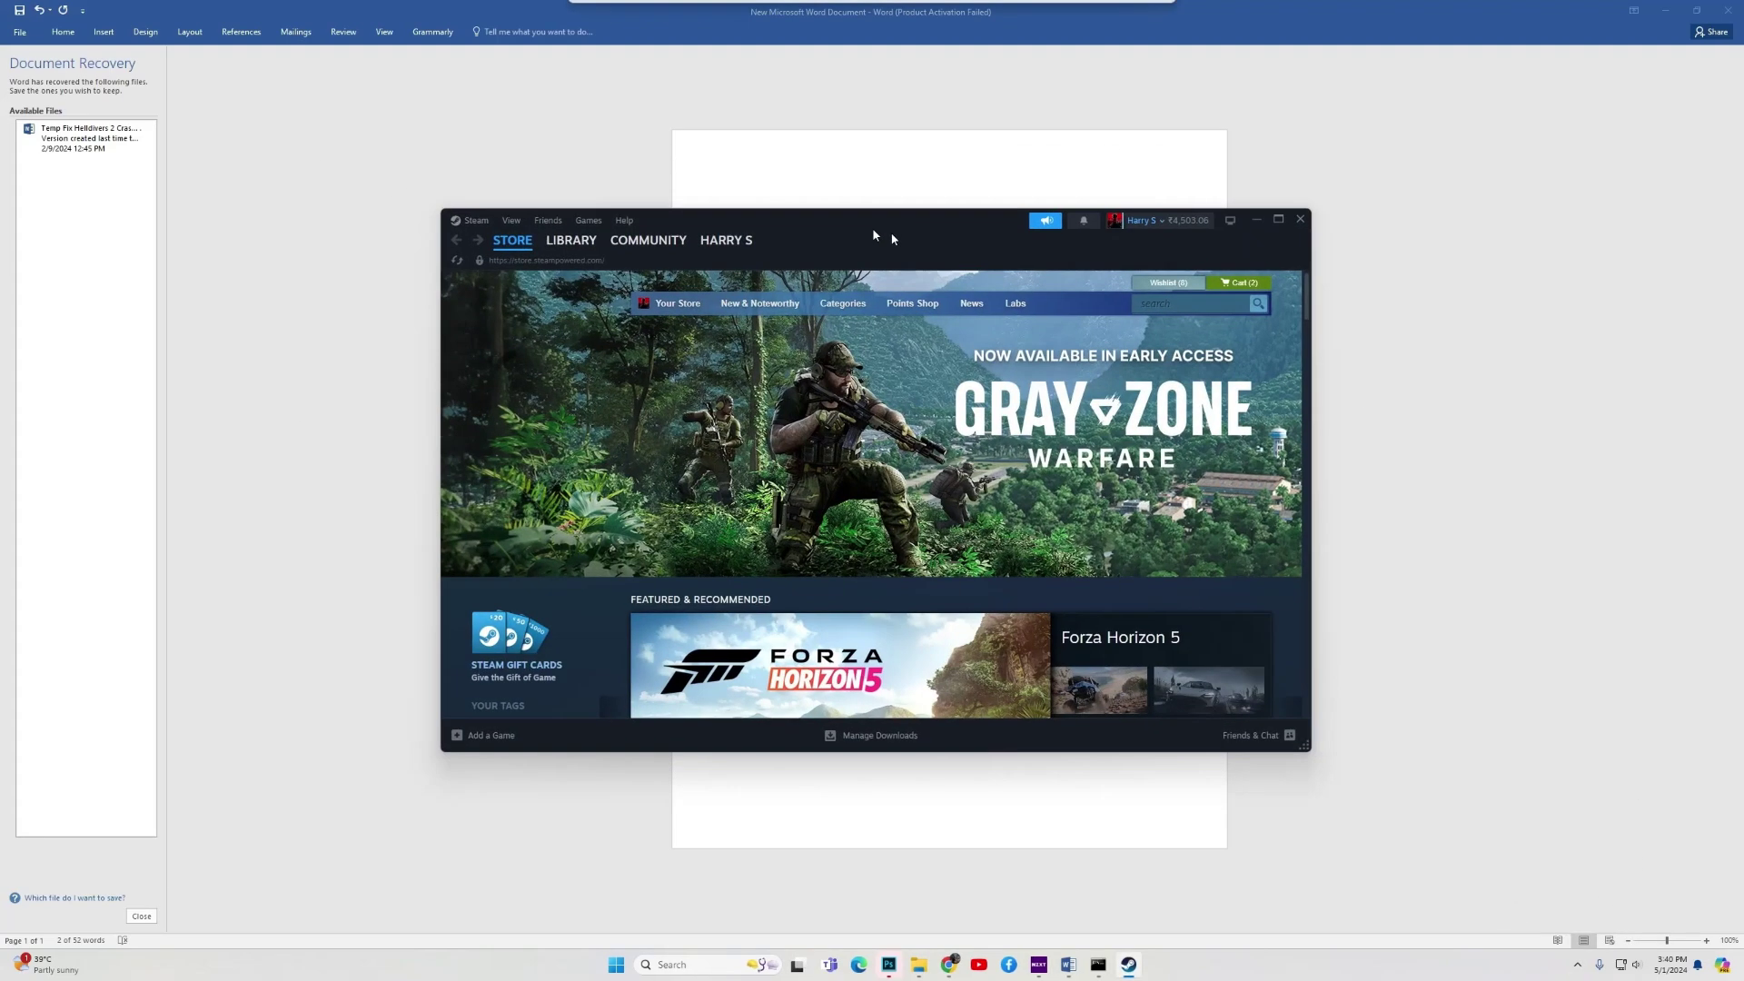
left_click_drag(893, 239, 1123, 249)
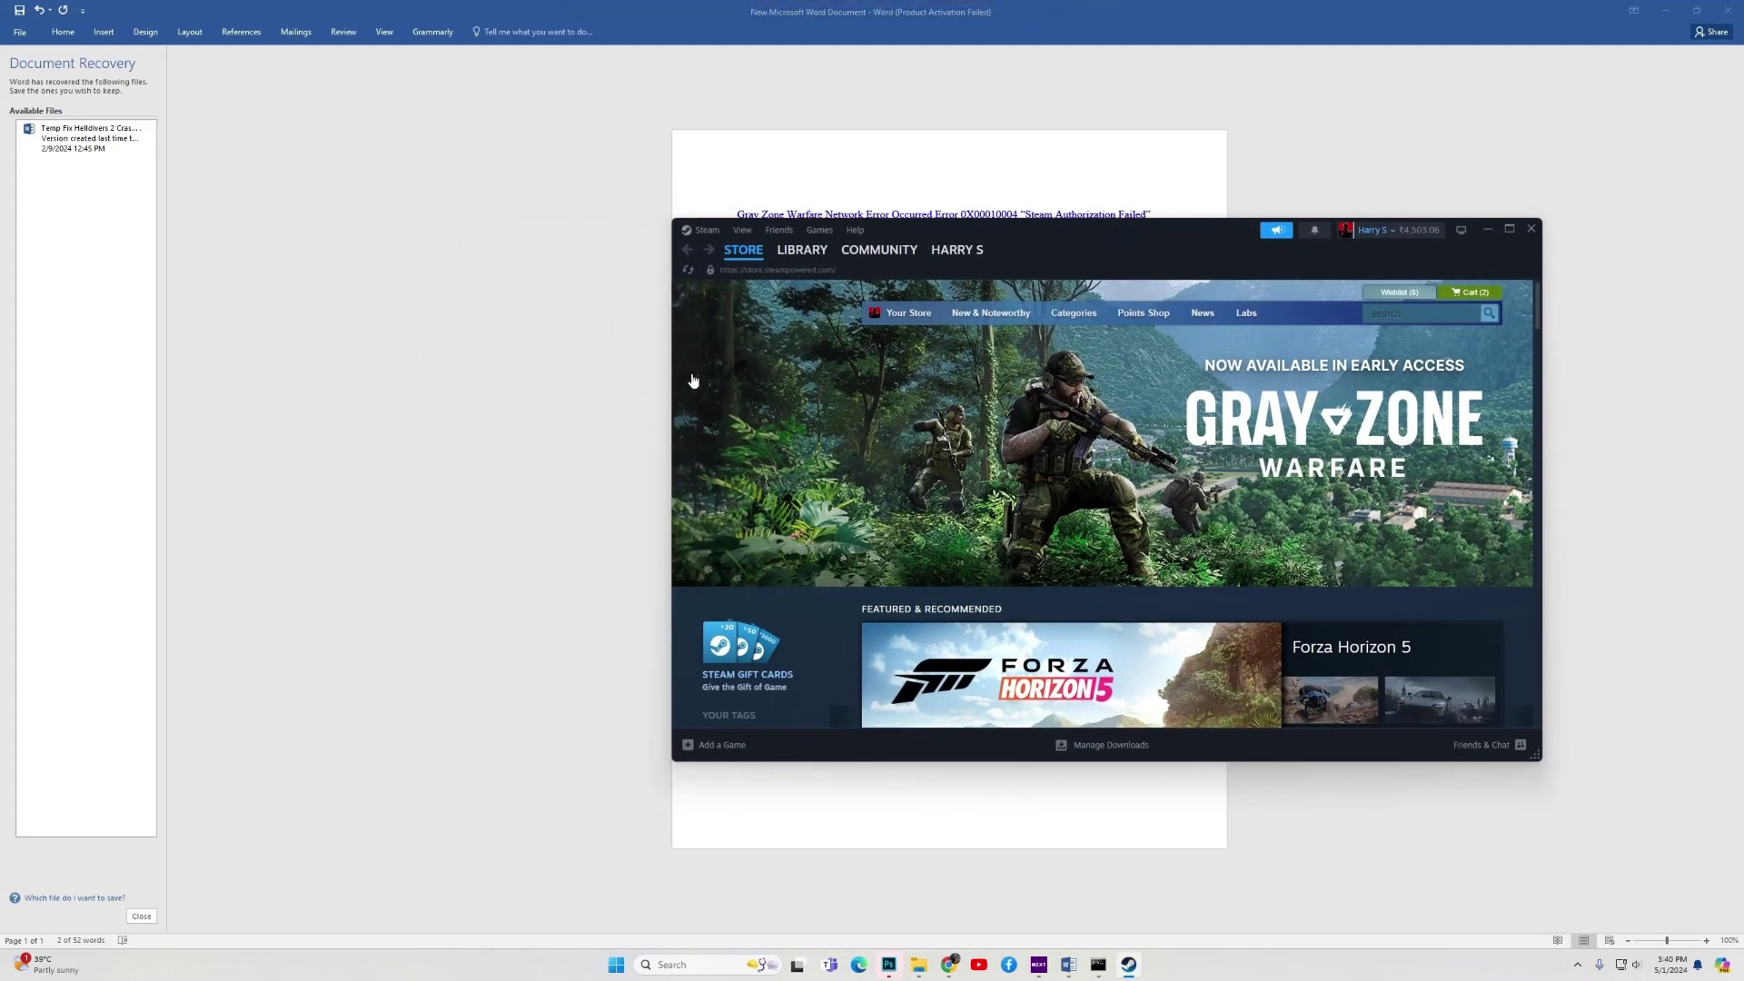
left_click(707, 231)
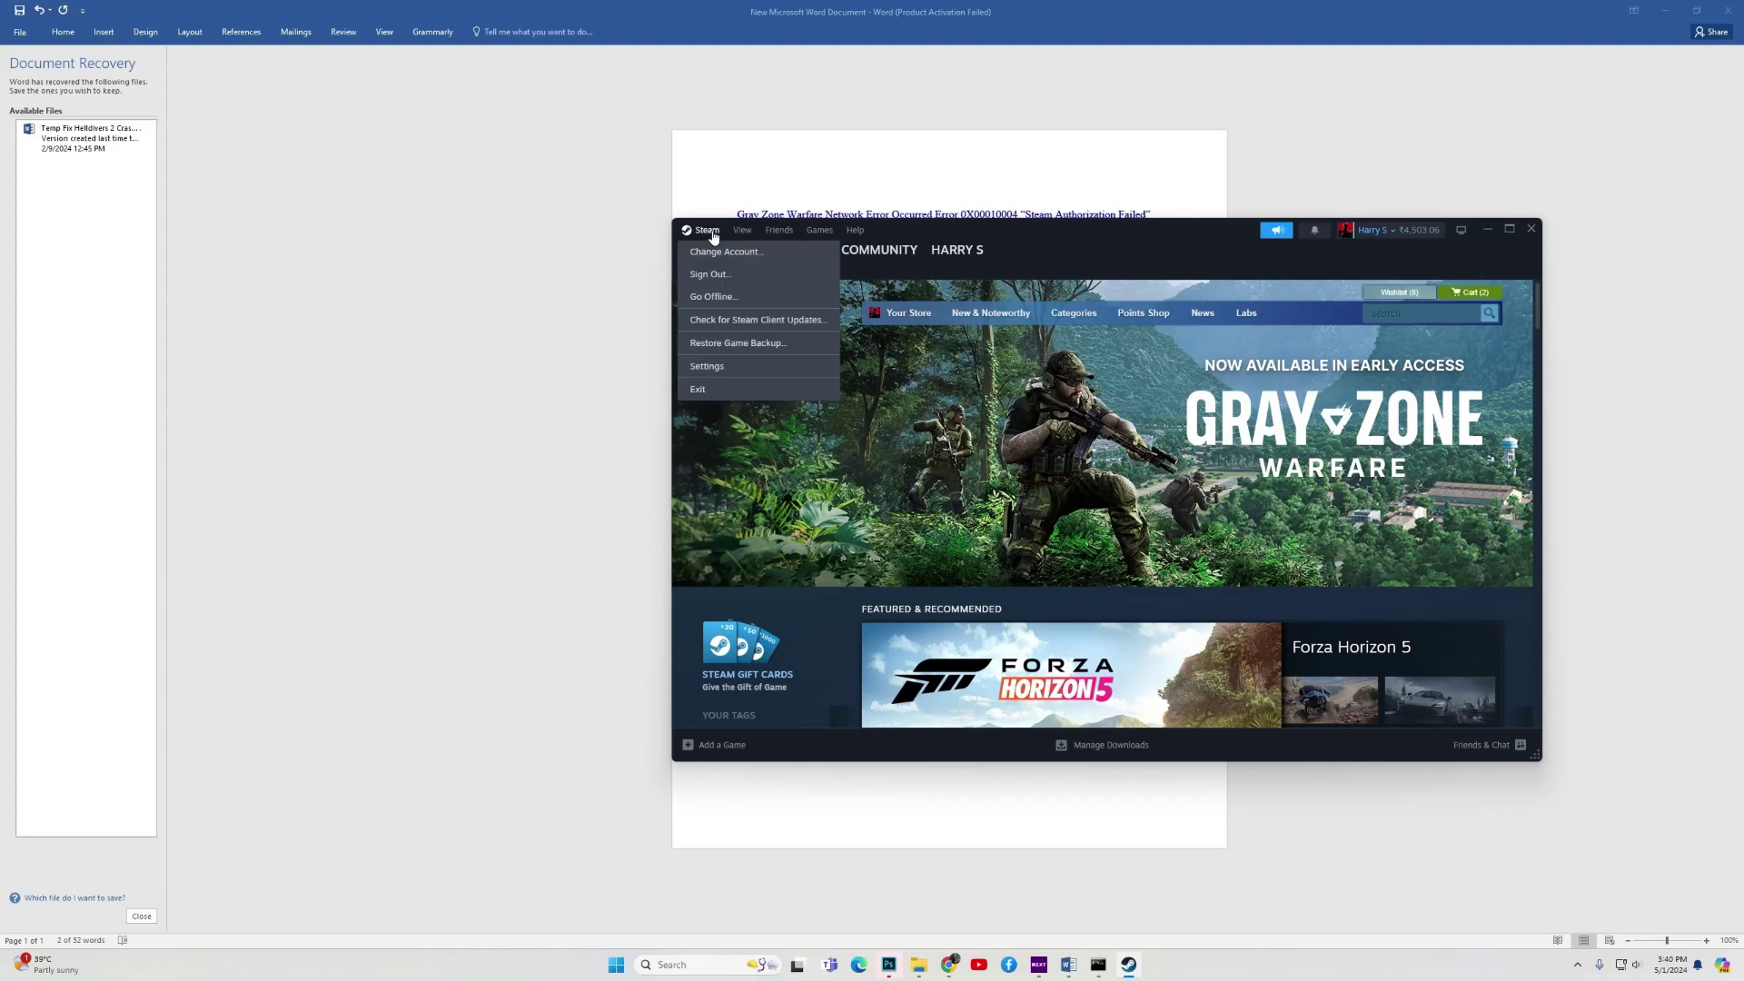
left_click(718, 367)
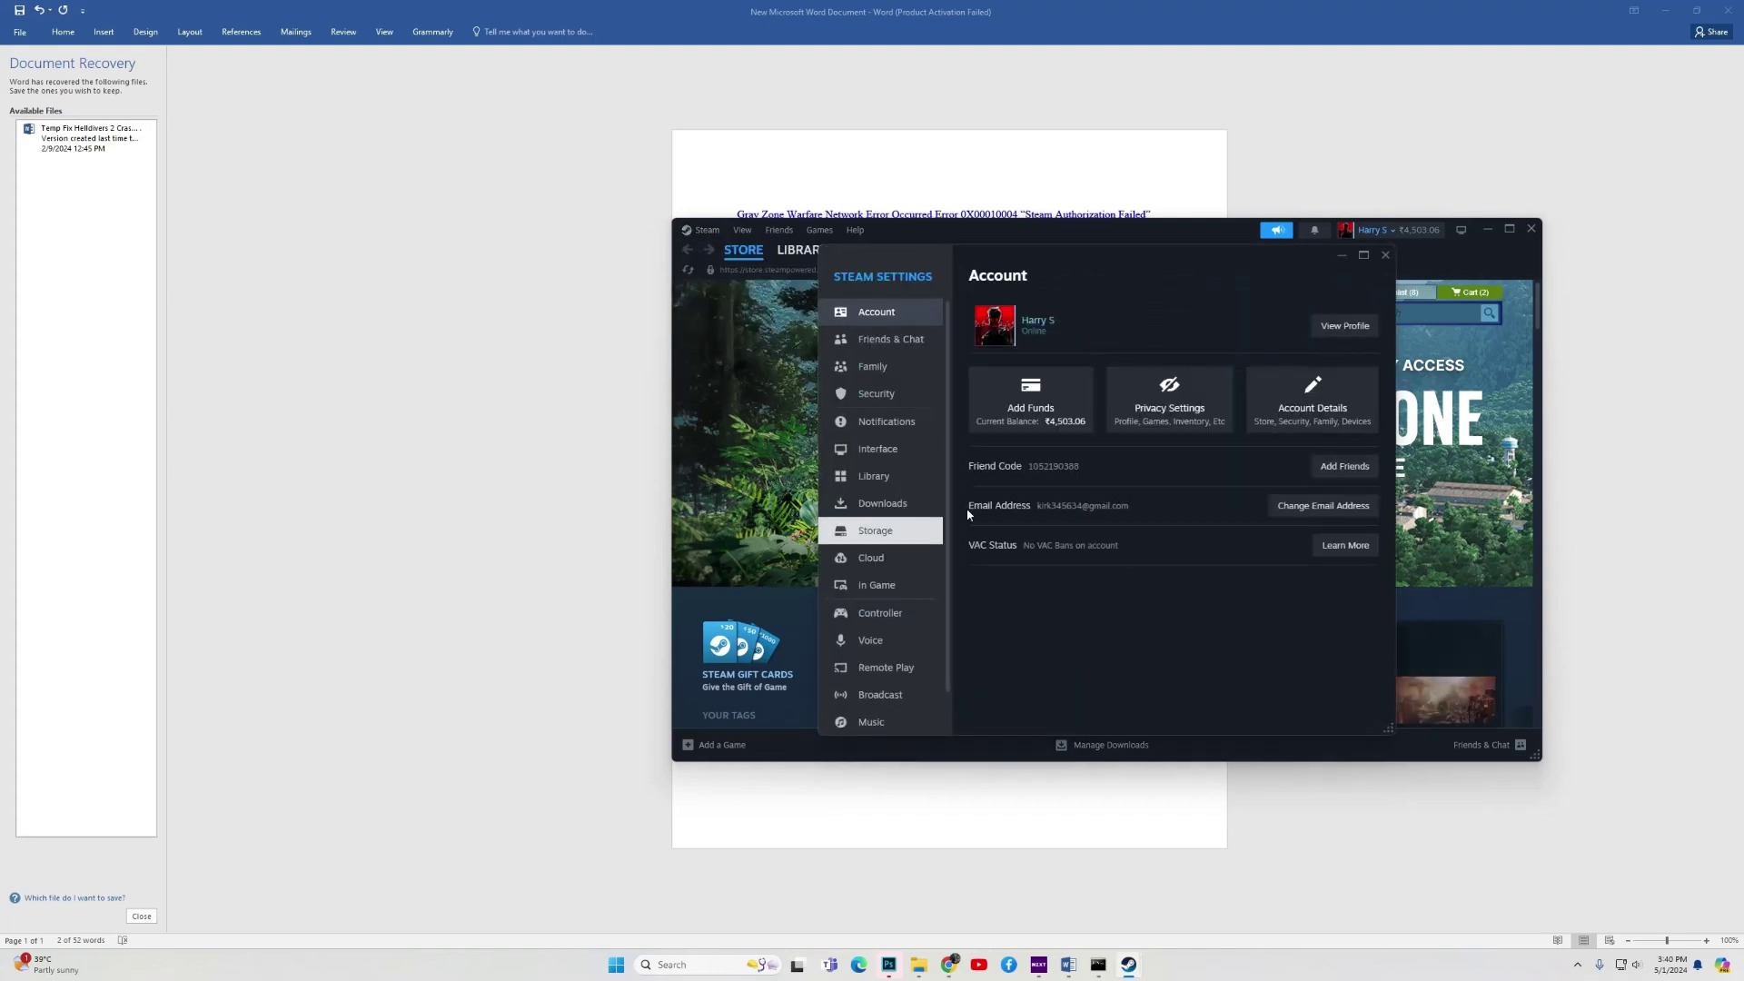
left_click(899, 516)
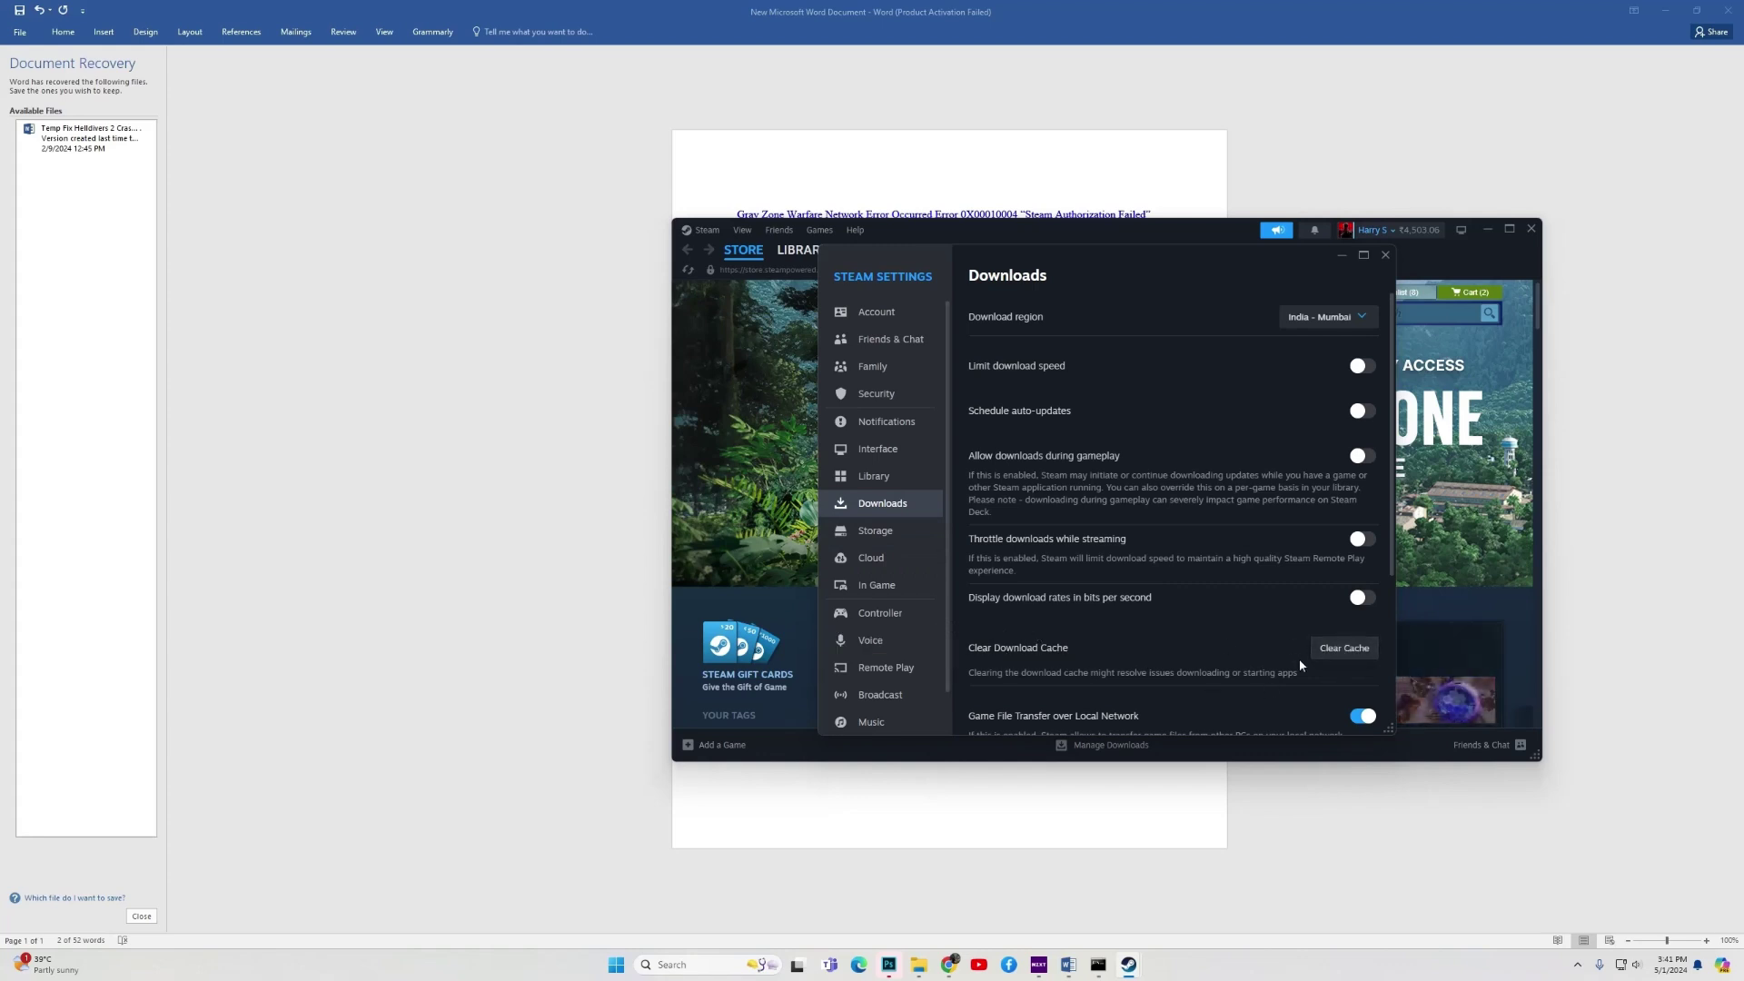
Clear and confirm the Steam download cache, then log back into the account.
left_click(1335, 649)
left_click(1227, 534)
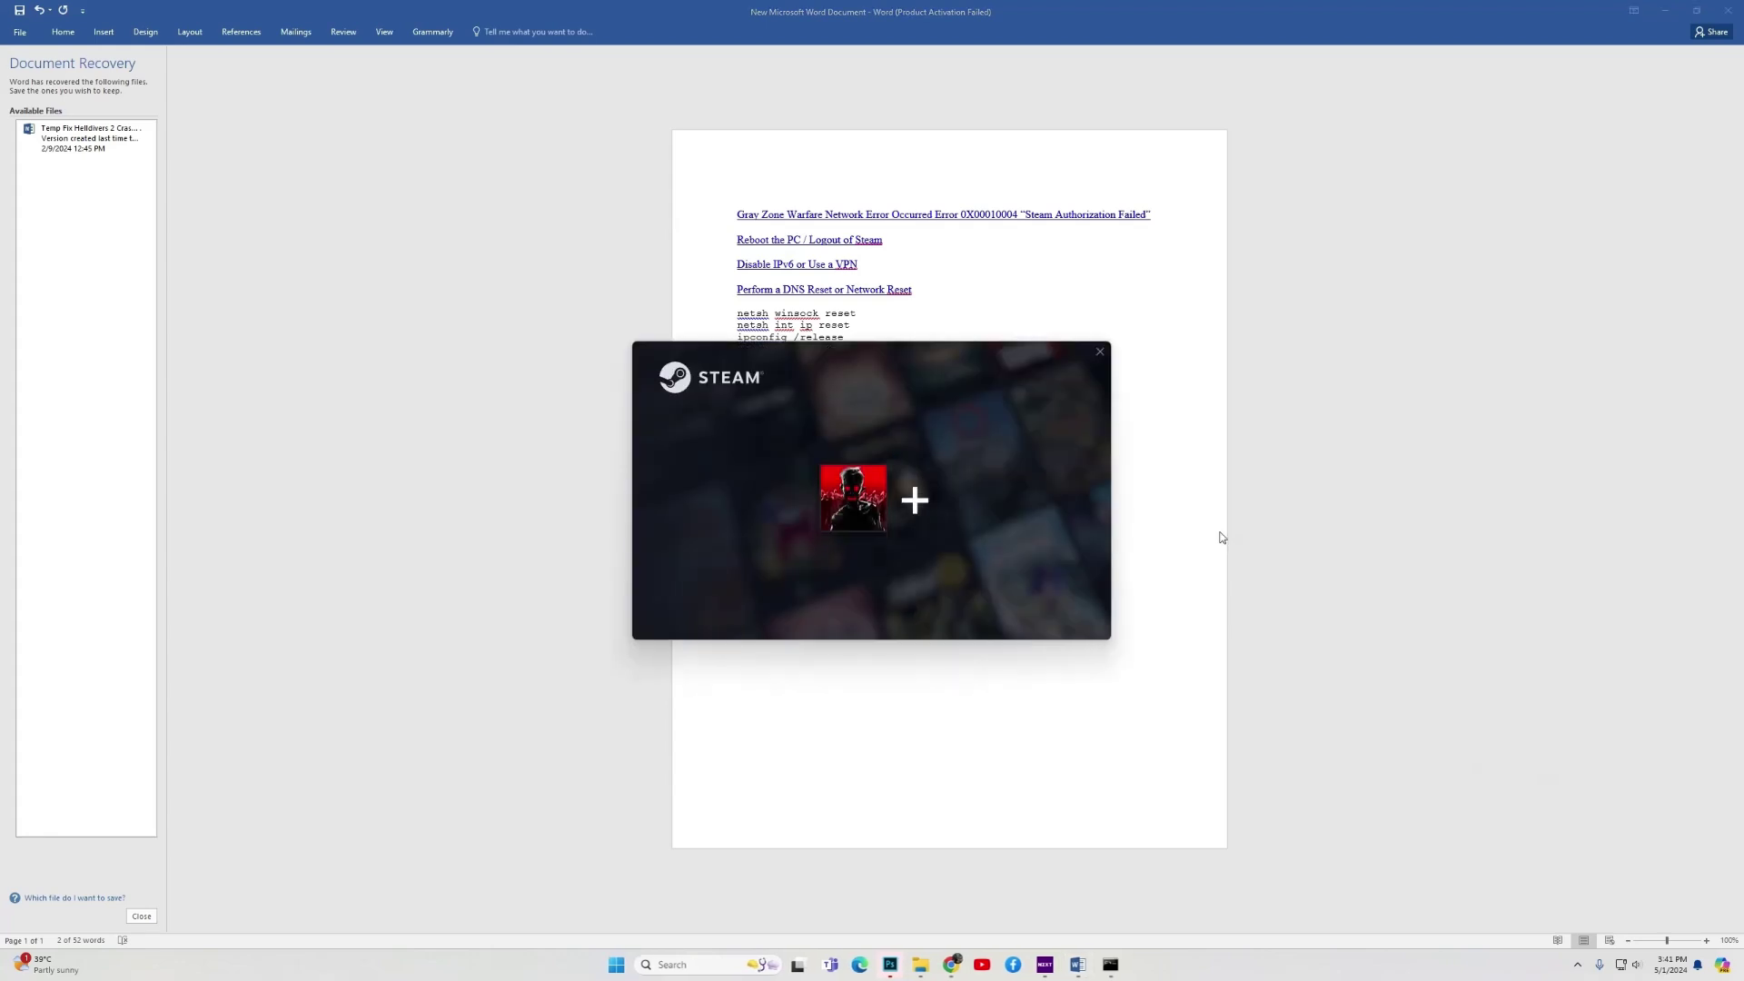
left_click(868, 502)
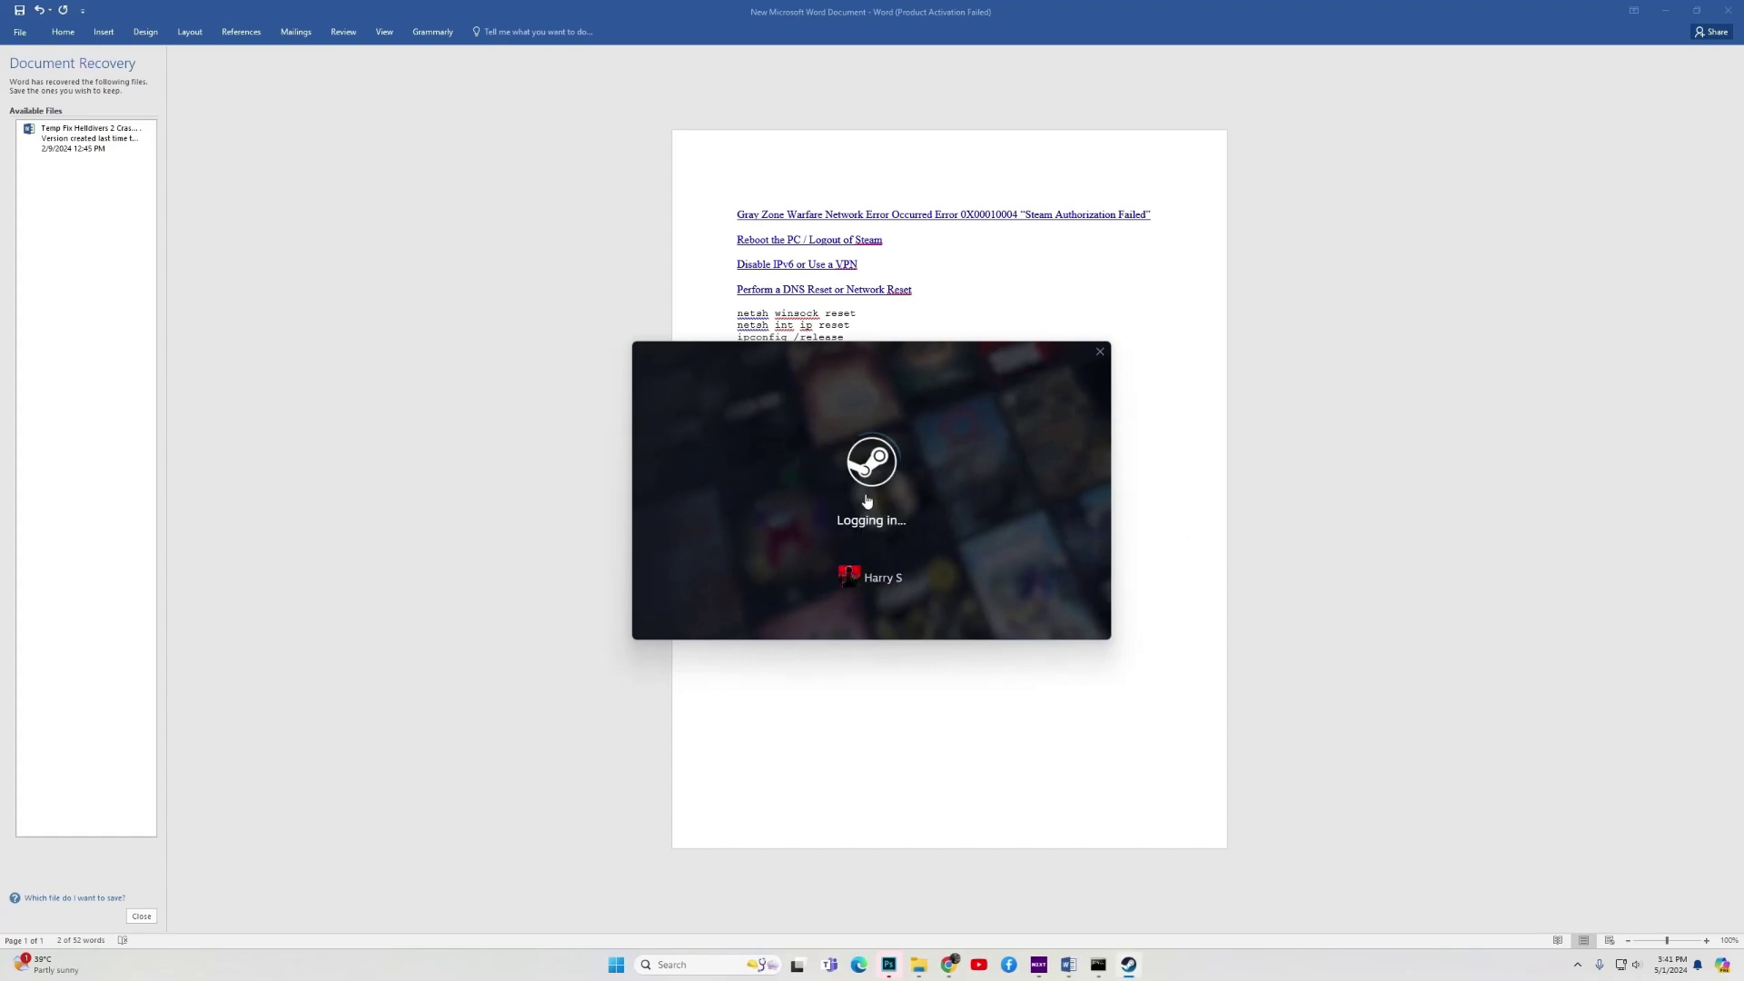